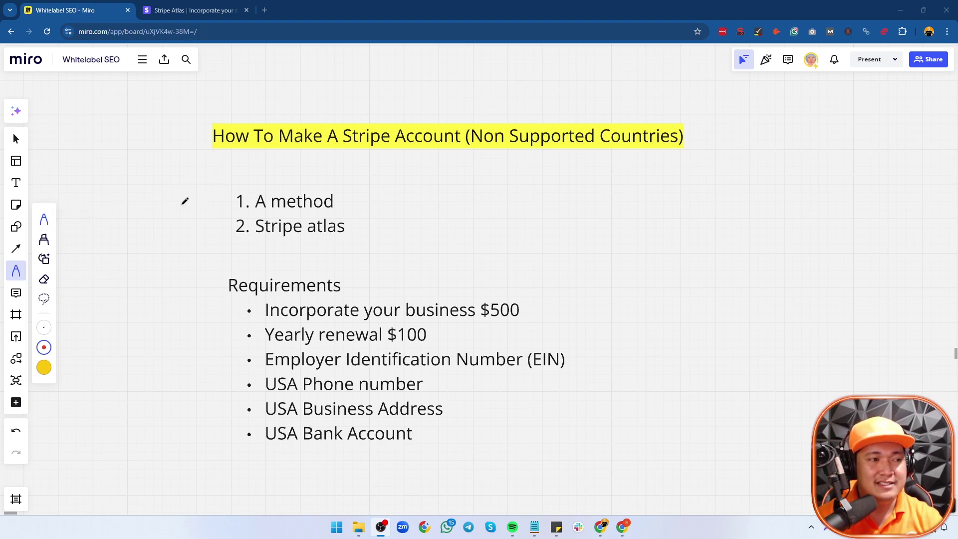
Tick and underline both methods, A method and Stripe atlas, in red
left_click_drag(176, 205, 242, 181)
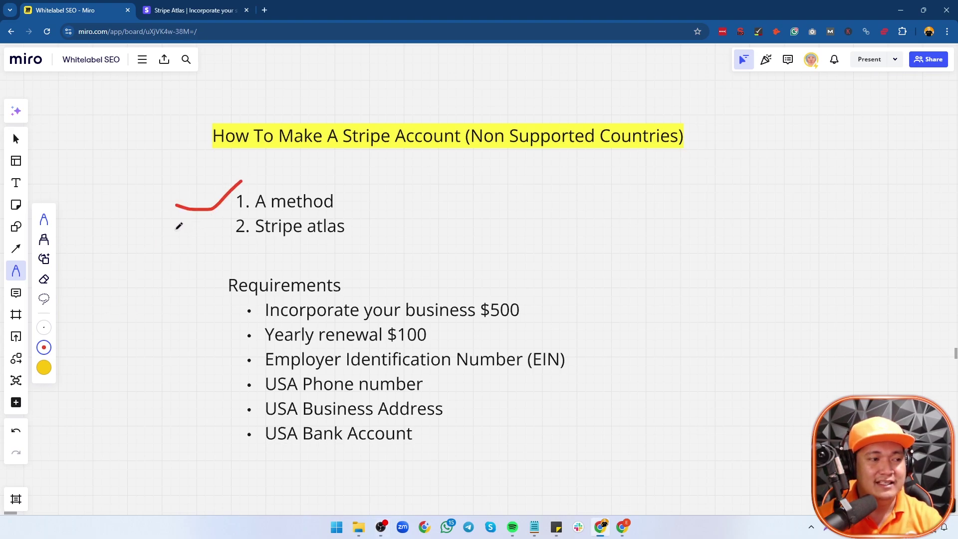
left_click_drag(171, 227, 240, 218)
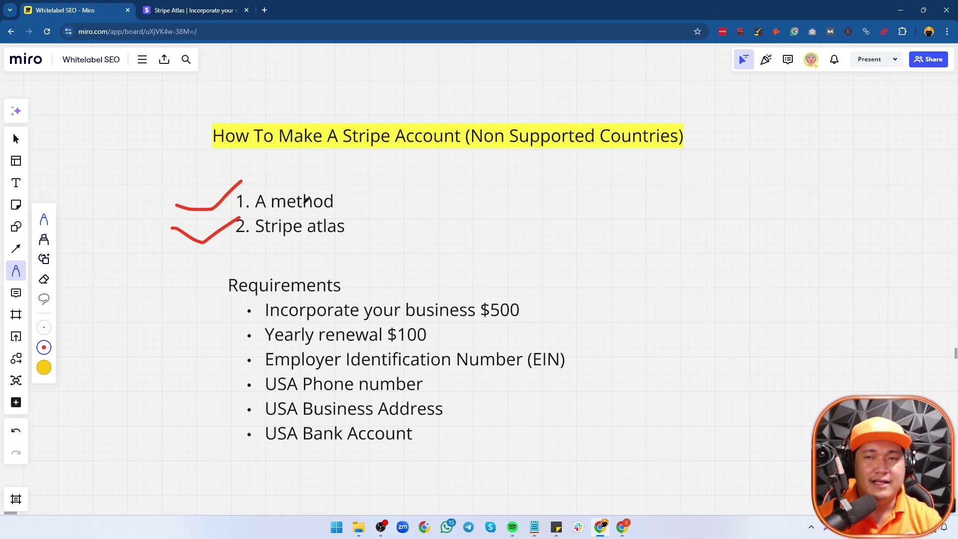
left_click_drag(252, 211, 359, 206)
left_click_drag(238, 241, 341, 244)
Draw a red arrow spanning the Requirements list
left_click_drag(190, 285, 191, 443)
left_click_drag(172, 301, 212, 298)
left_click_drag(166, 429, 217, 430)
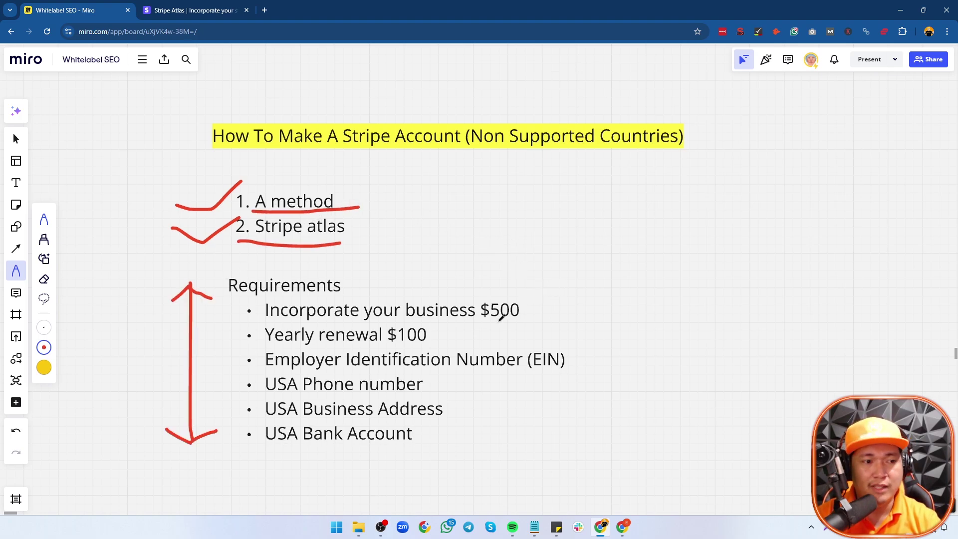
Underline $500, (Non Supported Countries) in the title, and the $100 renewal in red
left_click_drag(473, 325, 527, 320)
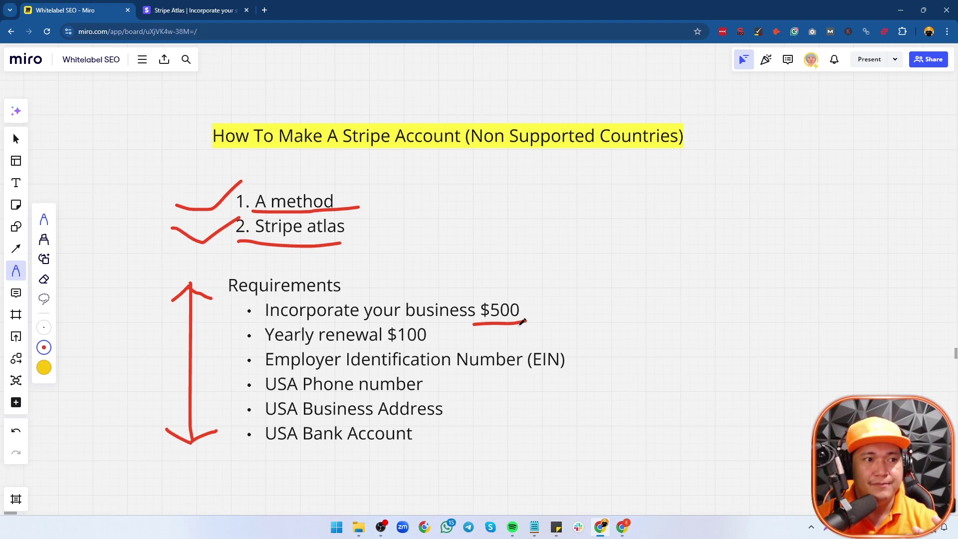
left_click_drag(468, 155, 672, 157)
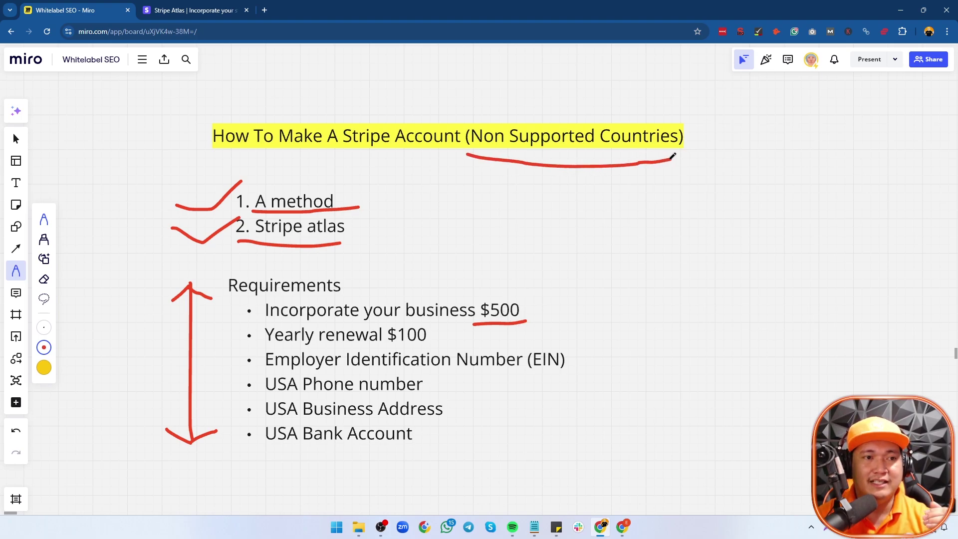
left_click_drag(387, 345, 450, 343)
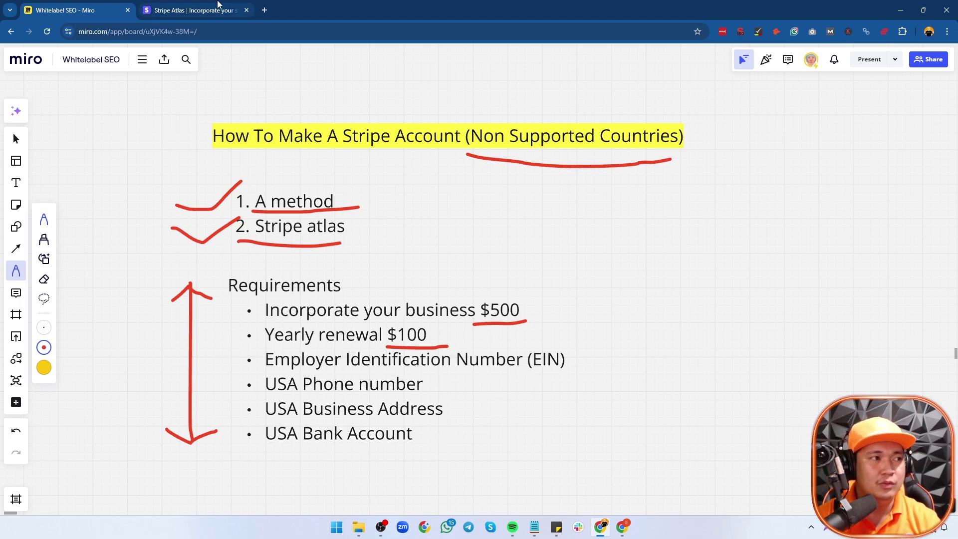
Underline the last requirement, USA Bank Account, in red on the Miro board
left_click(231, 9)
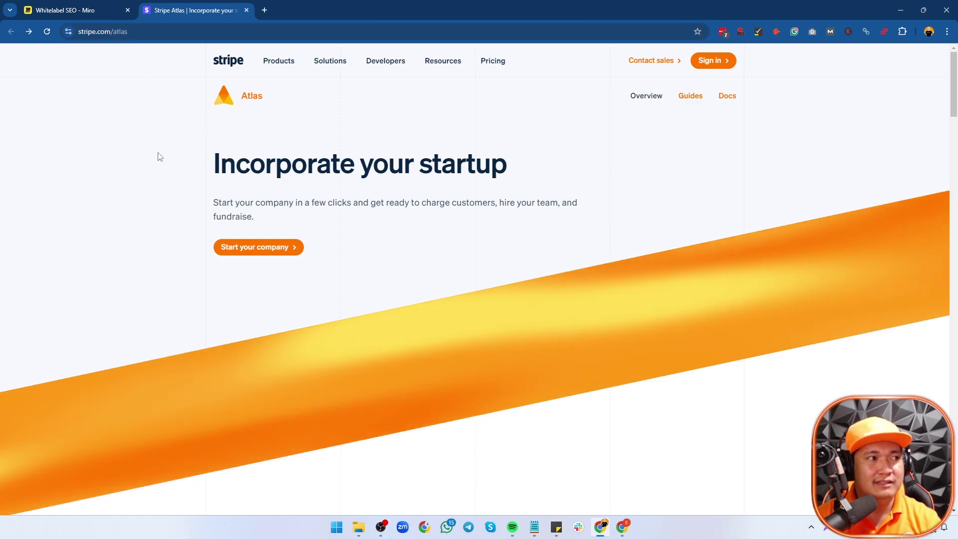
left_click(111, 32)
left_click(75, 10)
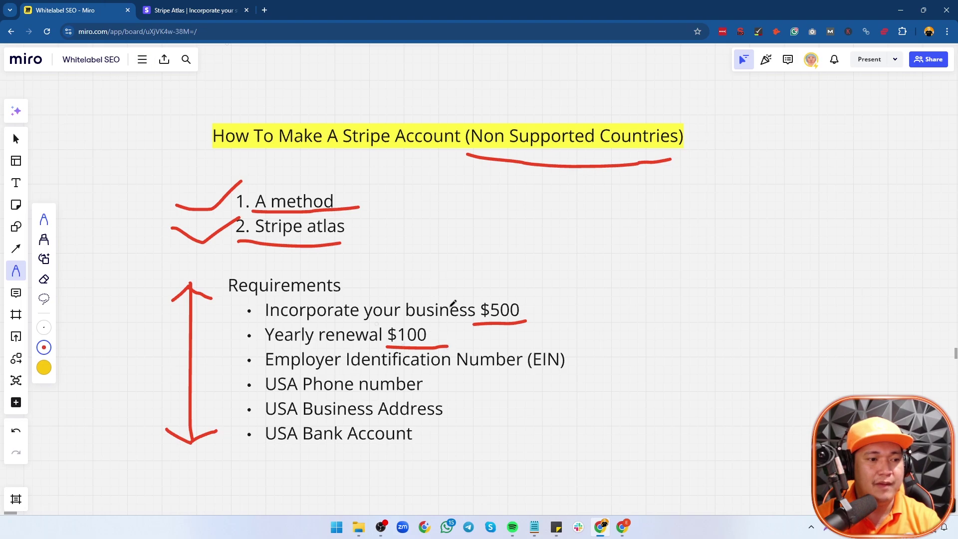
left_click_drag(240, 459, 517, 461)
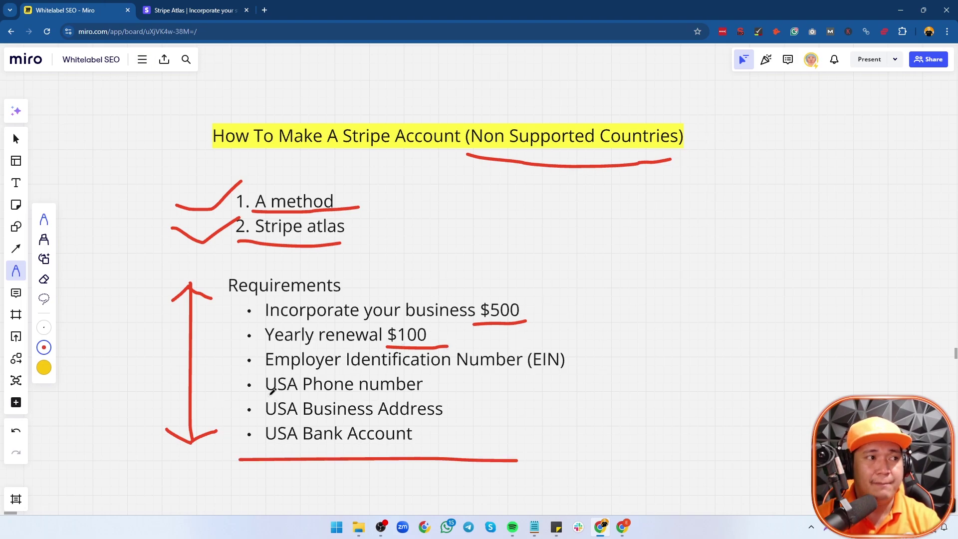
Start a company in Stripe Atlas and drag the Atlas welcome window onto the screen
left_click(190, 10)
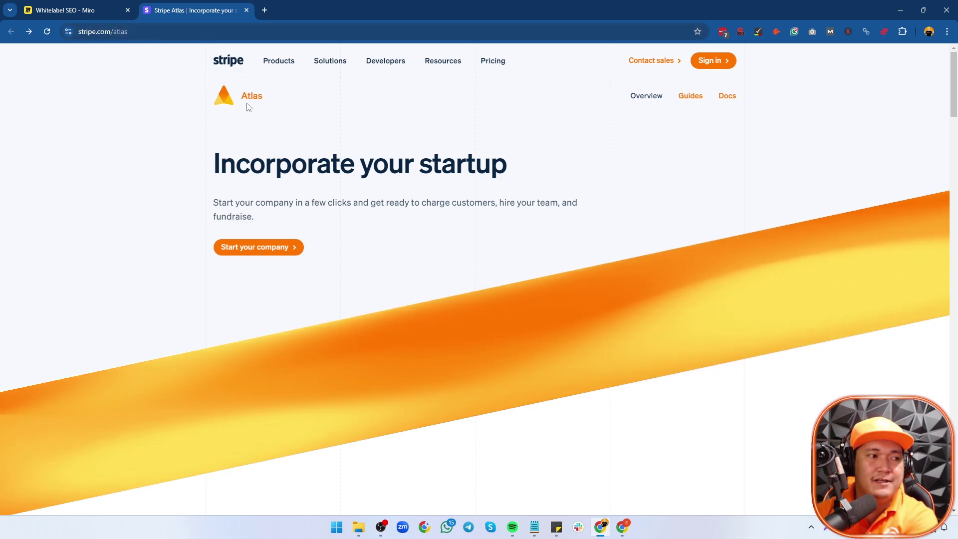
left_click(265, 252)
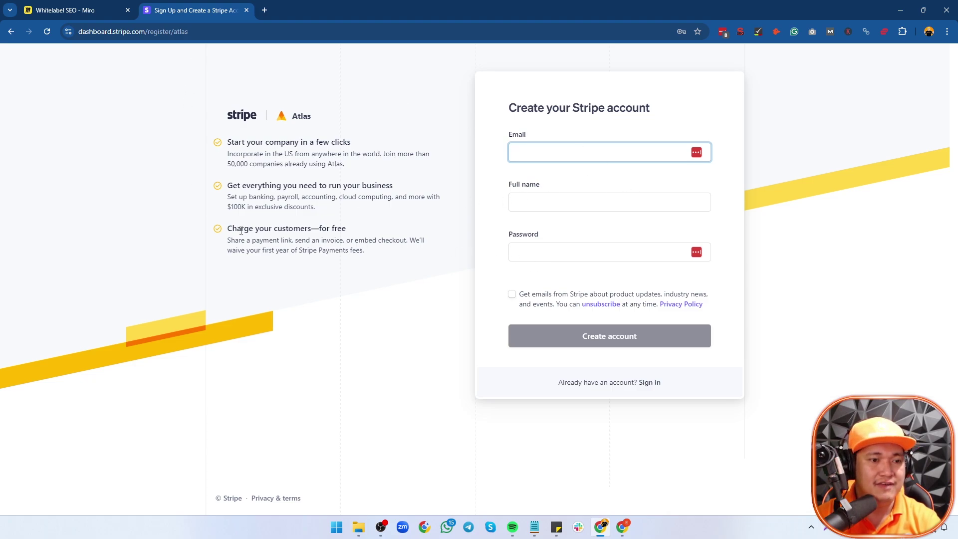
left_click(624, 529)
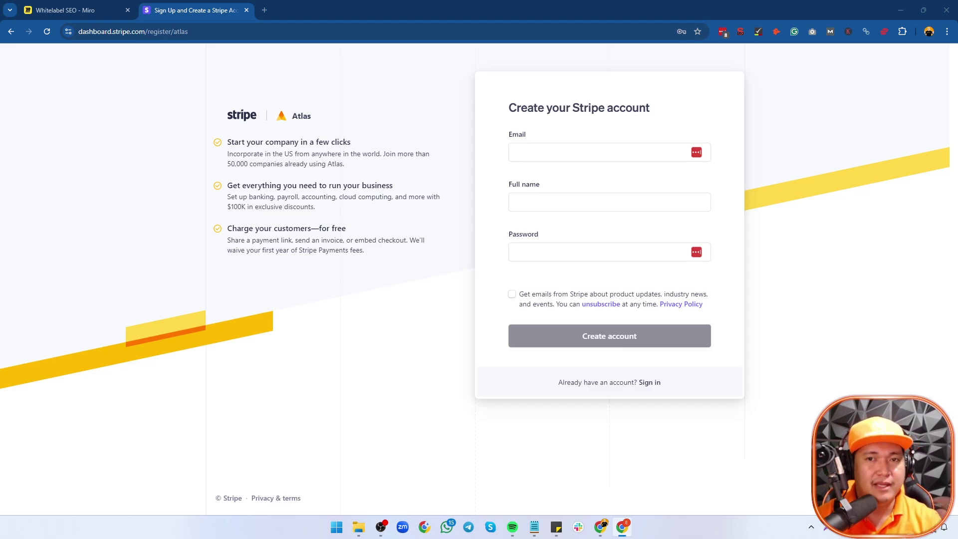
left_click_drag(957, 70, 436, 66)
Maximize the setup window and highlight the welcome text on the bank account, Delaware and EIN
left_click(715, 61)
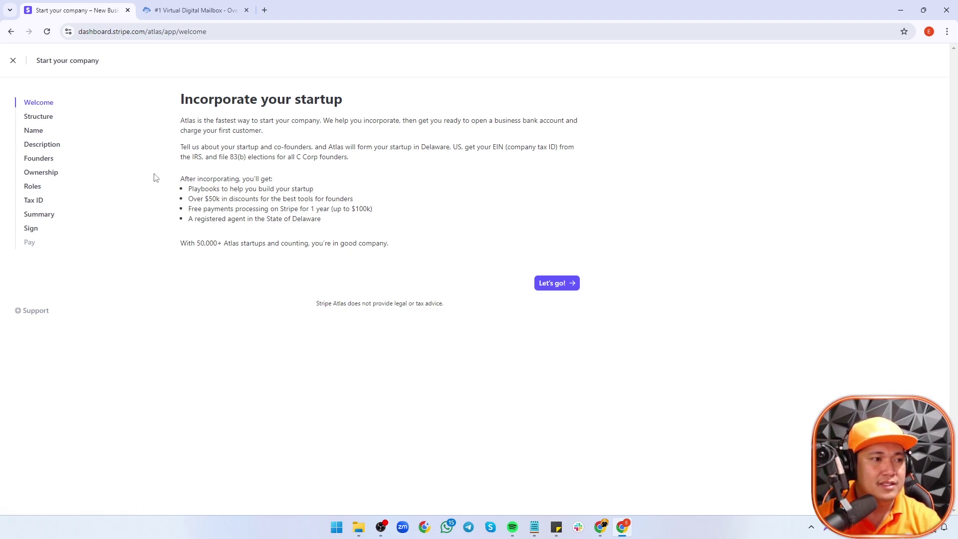
left_click_drag(172, 98, 321, 156)
left_click(353, 193)
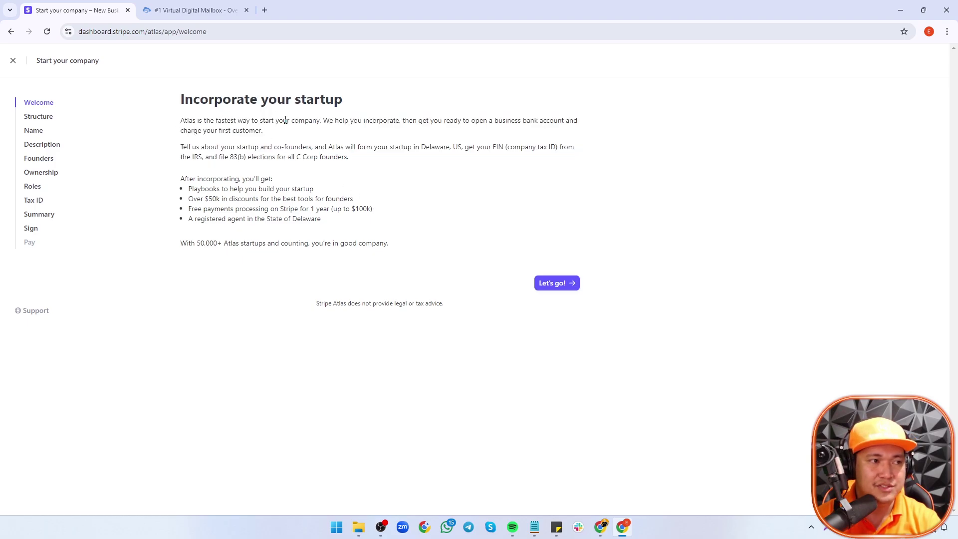
left_click_drag(323, 122, 349, 135)
left_click(349, 142)
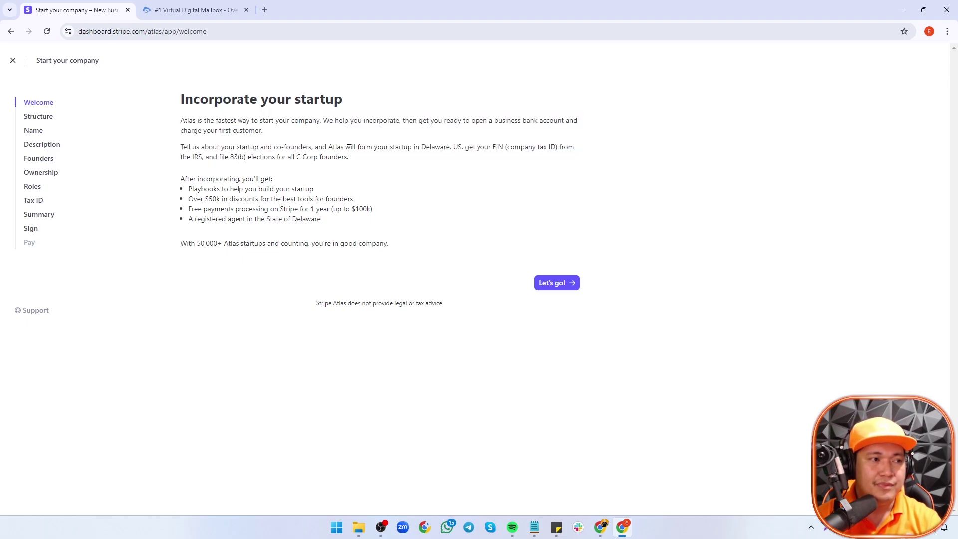
triple_click(349, 147)
left_click(363, 159)
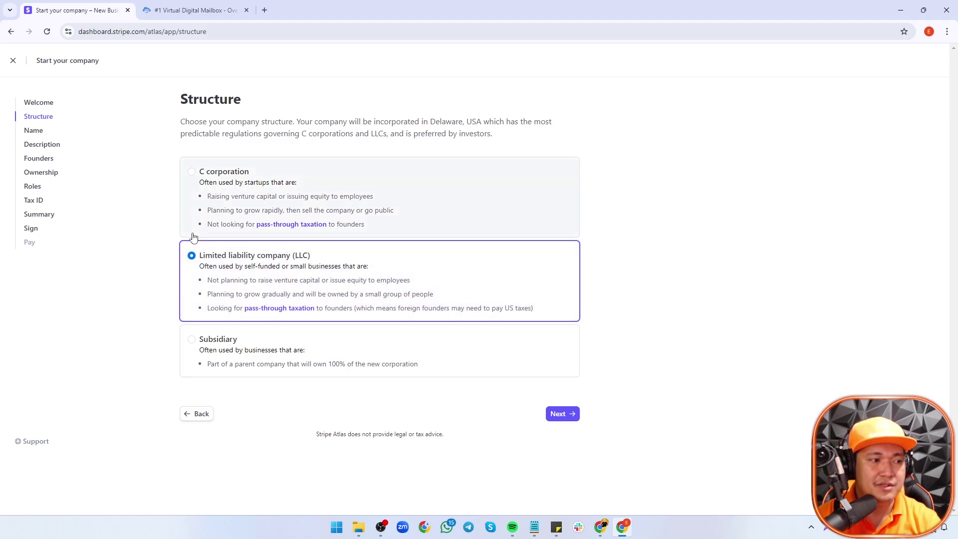
Pick Limited liability company (LLC) instead of C corporation and go to the Name step
left_click(364, 196)
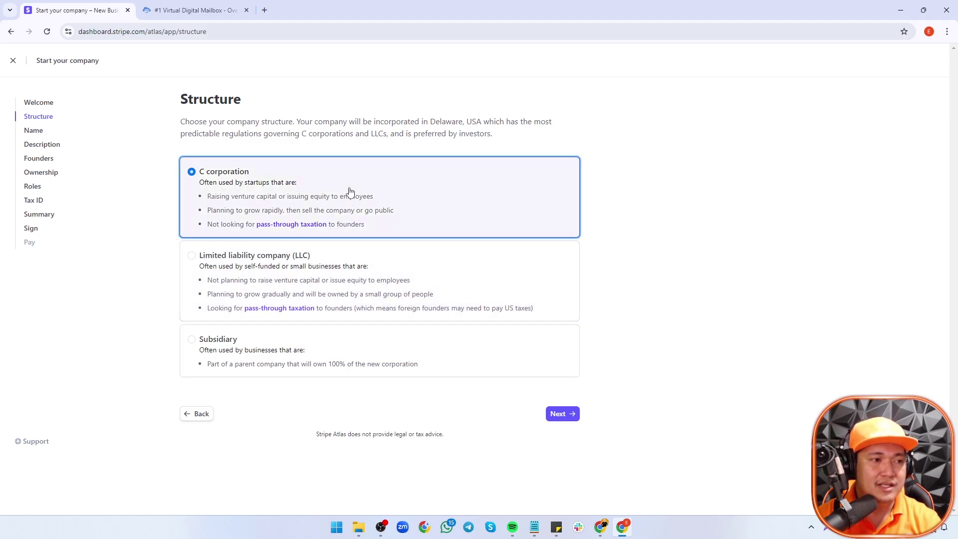
left_click(412, 283)
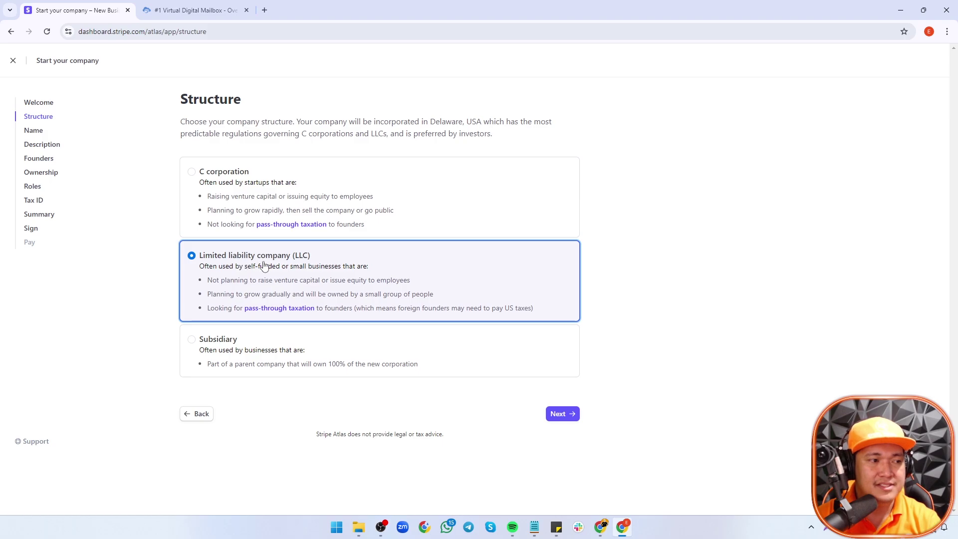
left_click(559, 423)
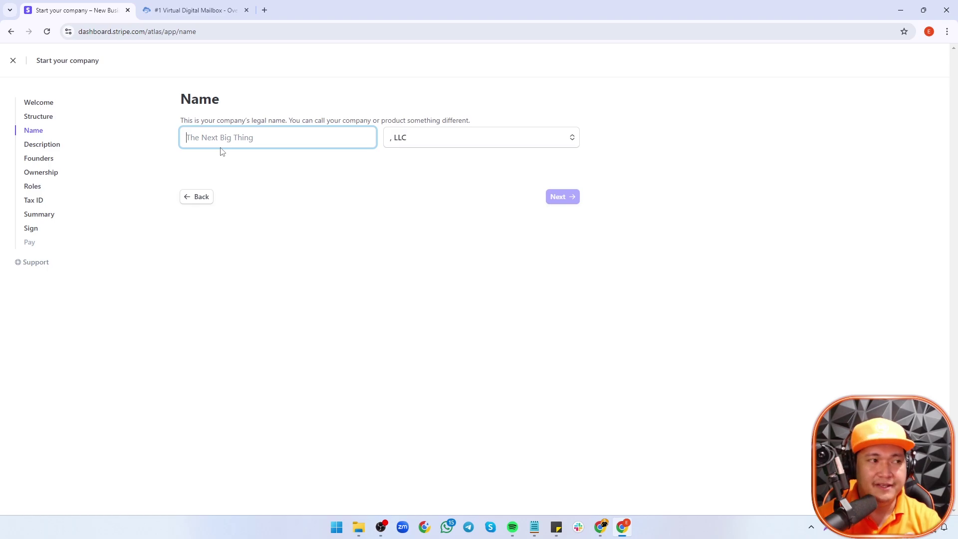
Paste 'Test Business Name' as the legal name, keep the ', LLC' suffix, and continue
type("Test Business Name")
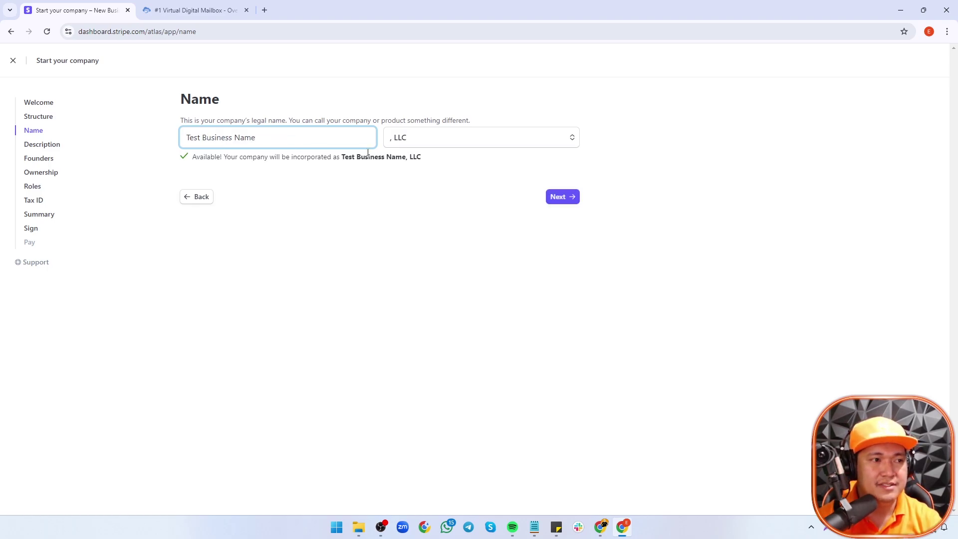
left_click(471, 137)
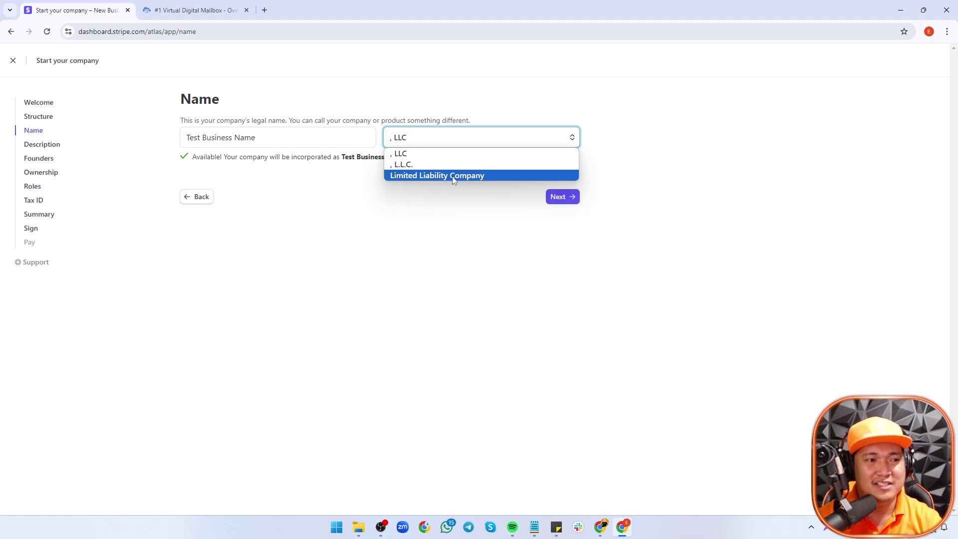
left_click(404, 153)
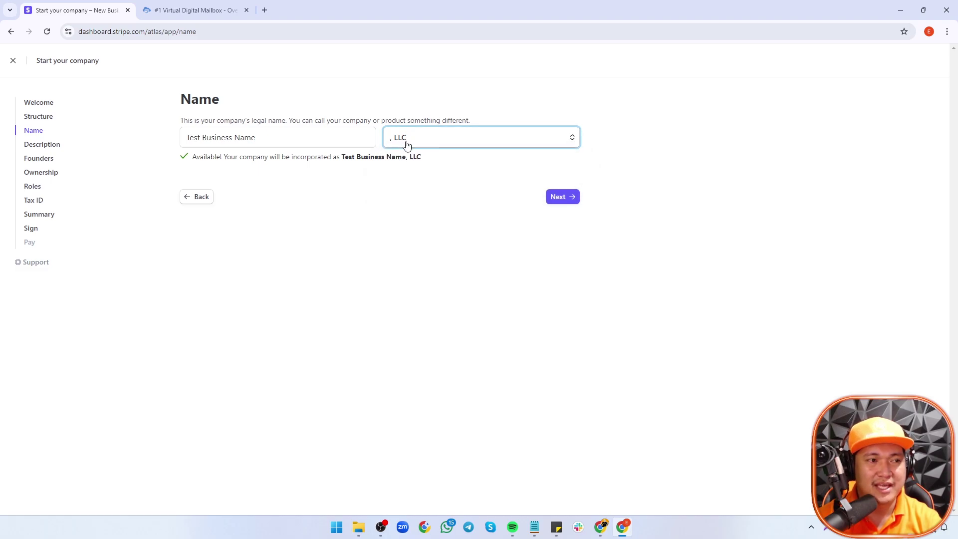
left_click(565, 200)
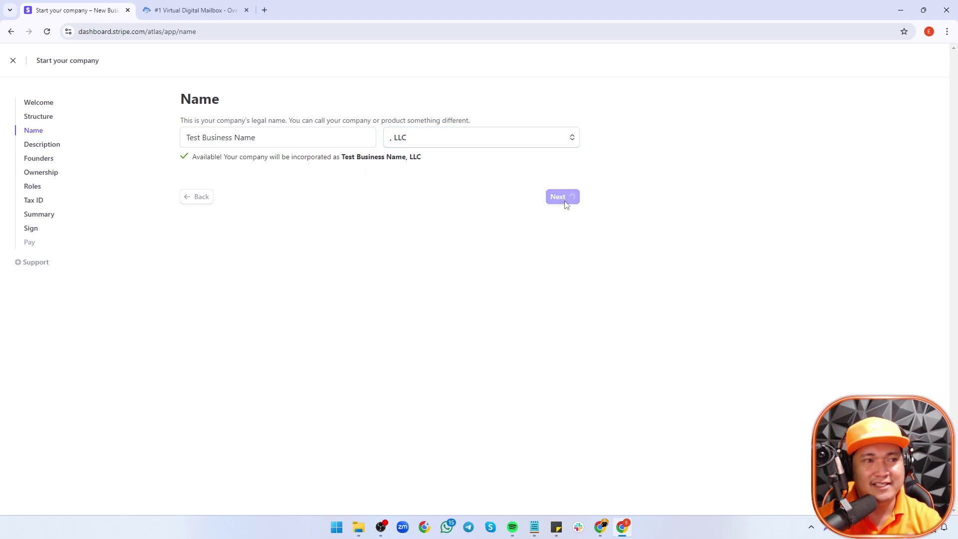
triple_click(344, 152)
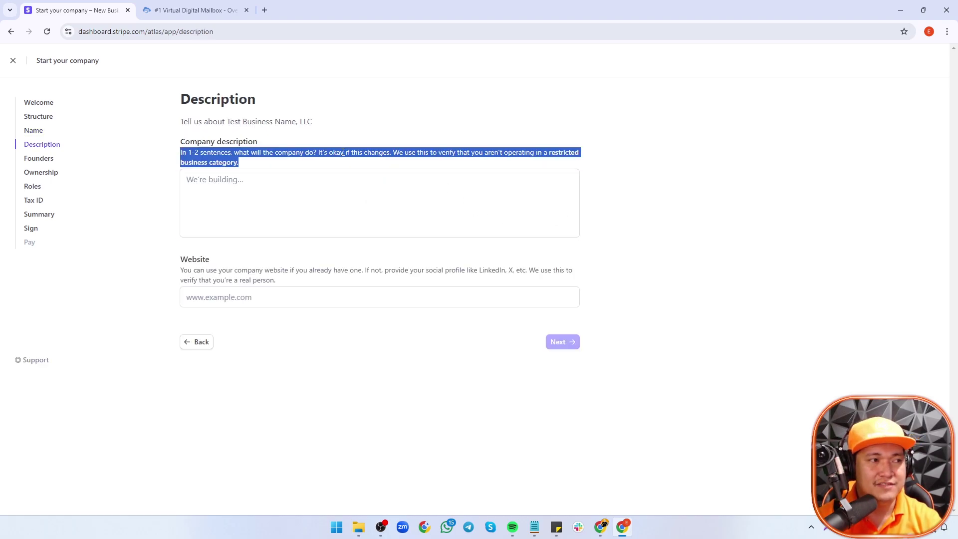
left_click(397, 139)
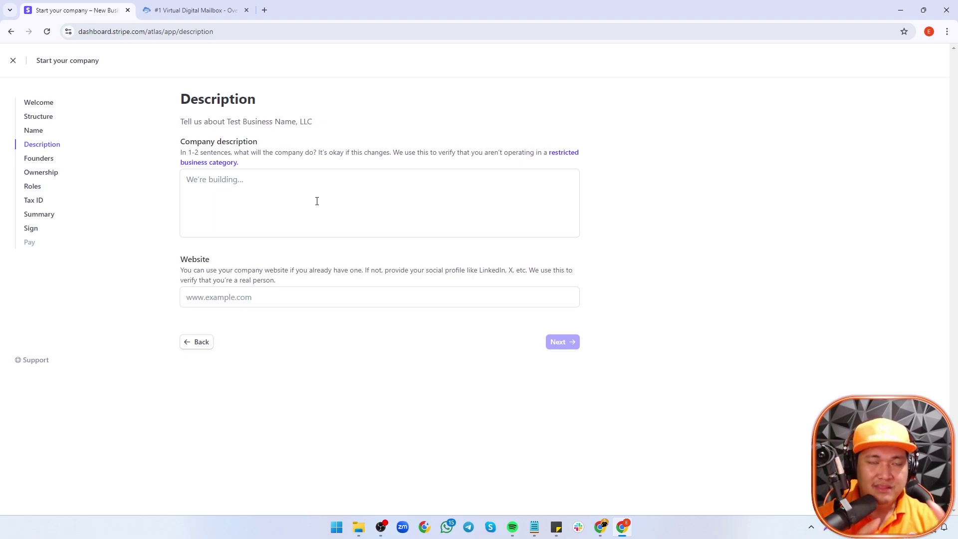
left_click(407, 189)
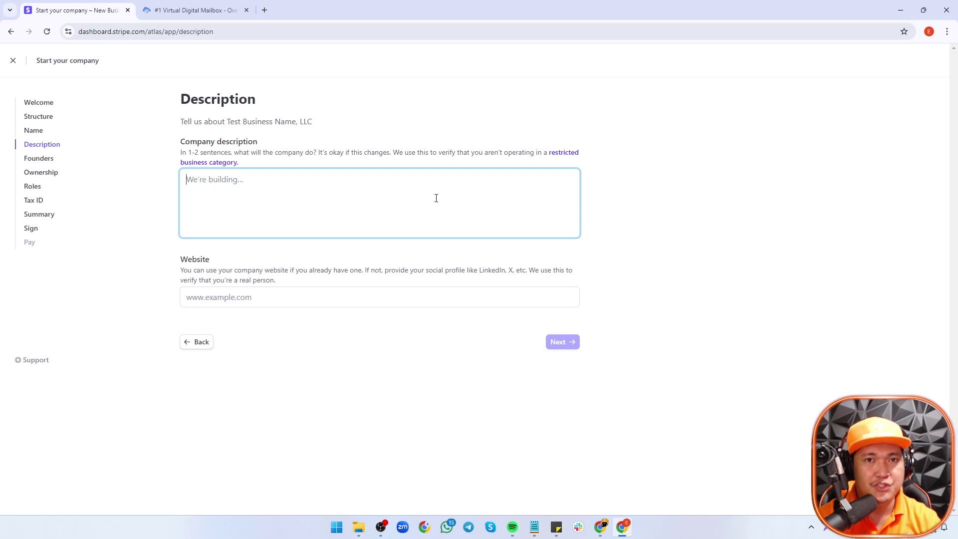
Open the restricted business categories page in a new tab and review unauthorized financial services
right_click(549, 154)
left_click(583, 161)
left_click(187, 9)
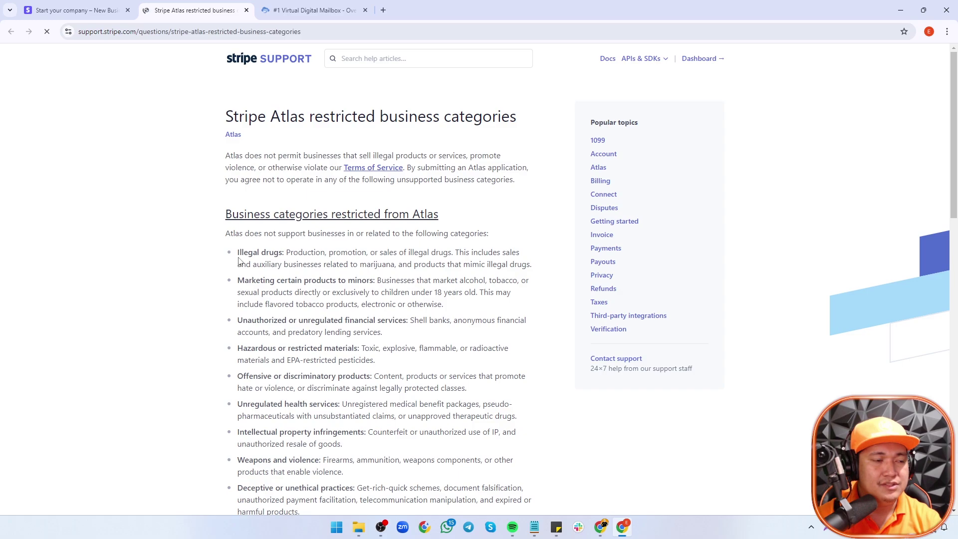
scroll(240, 260, "down", 2)
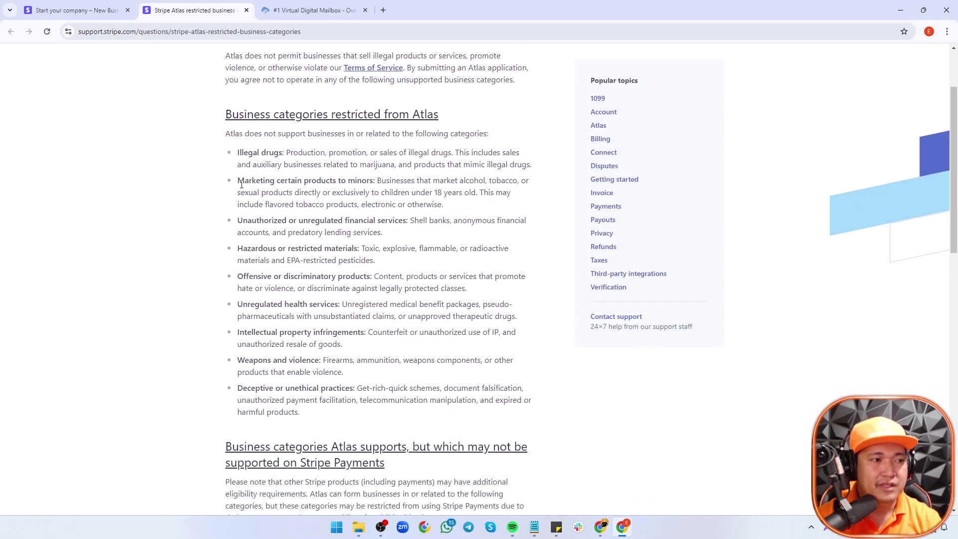
left_click_drag(376, 181, 321, 181)
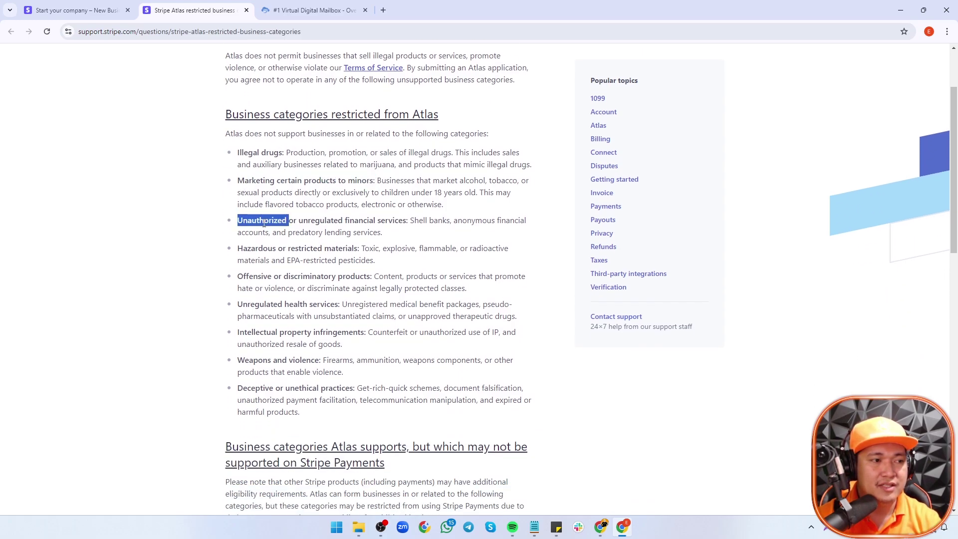
triple_click(263, 221)
scroll(395, 205, "down", 3)
scroll(396, 205, "down", 3)
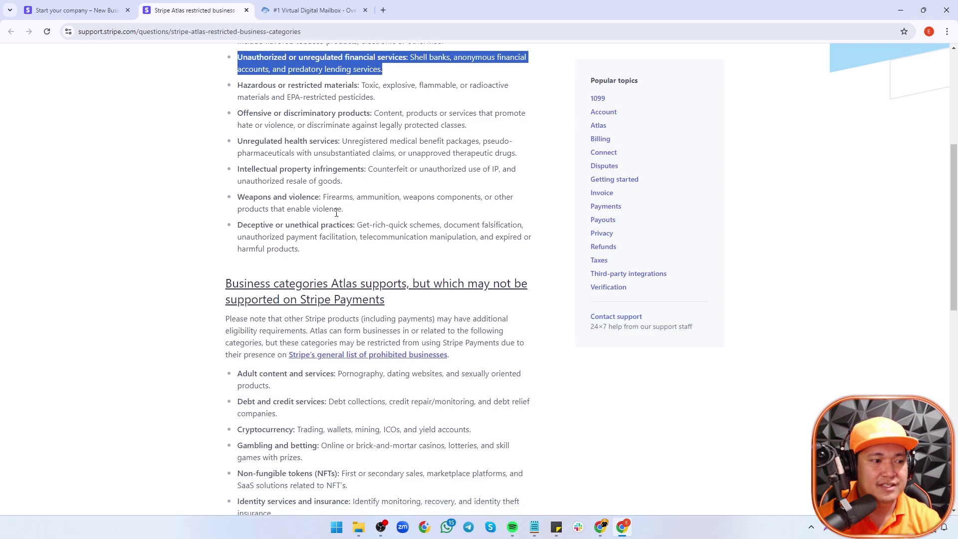
scroll(268, 250, "down", 5)
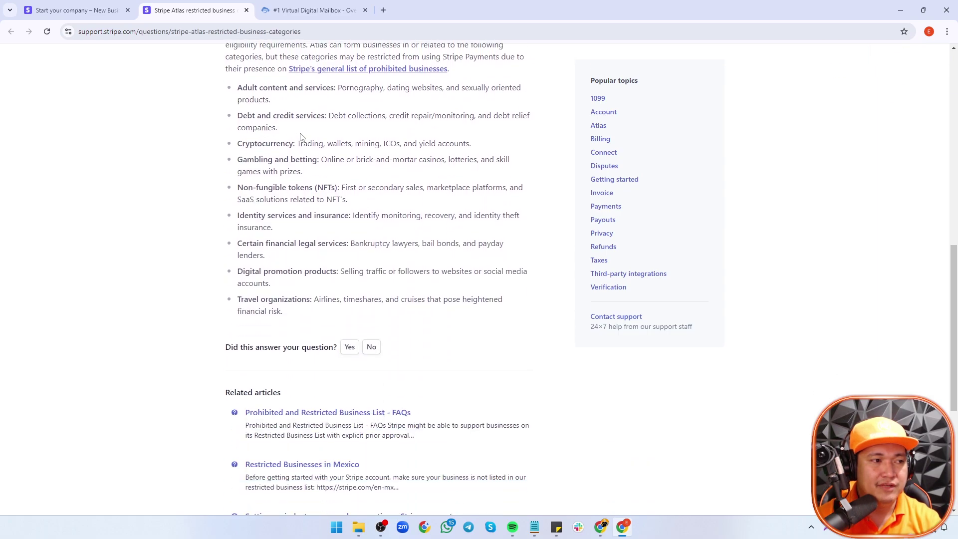
scroll(300, 204, "up", 6)
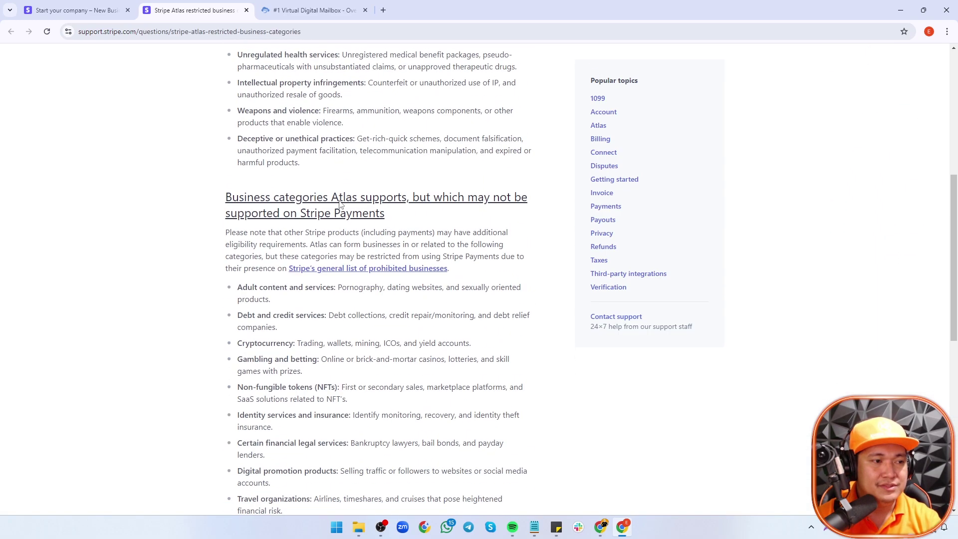
Open Stripe's prohibited businesses list (Last updated: June 2024) in a new tab, then return to Description
right_click(381, 270)
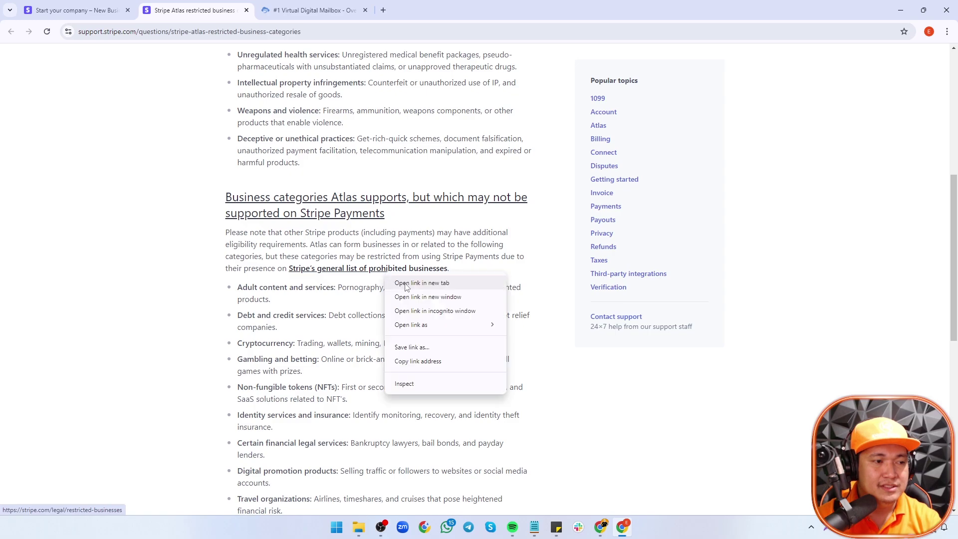
left_click(414, 278)
left_click(275, 5)
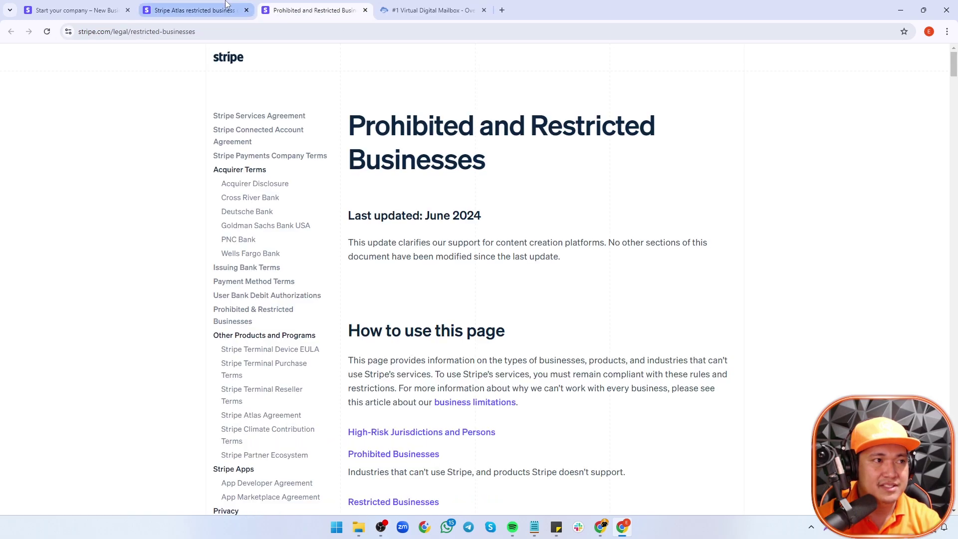
scroll(439, 250, "down", 3)
scroll(443, 249, "up", 3)
triple_click(392, 222)
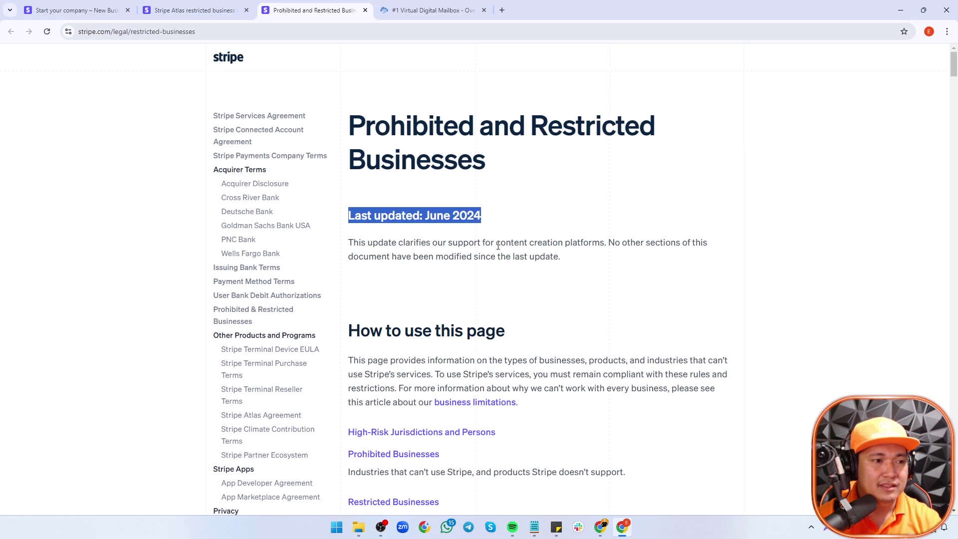
scroll(565, 280, "down", 6)
scroll(563, 278, "down", 20)
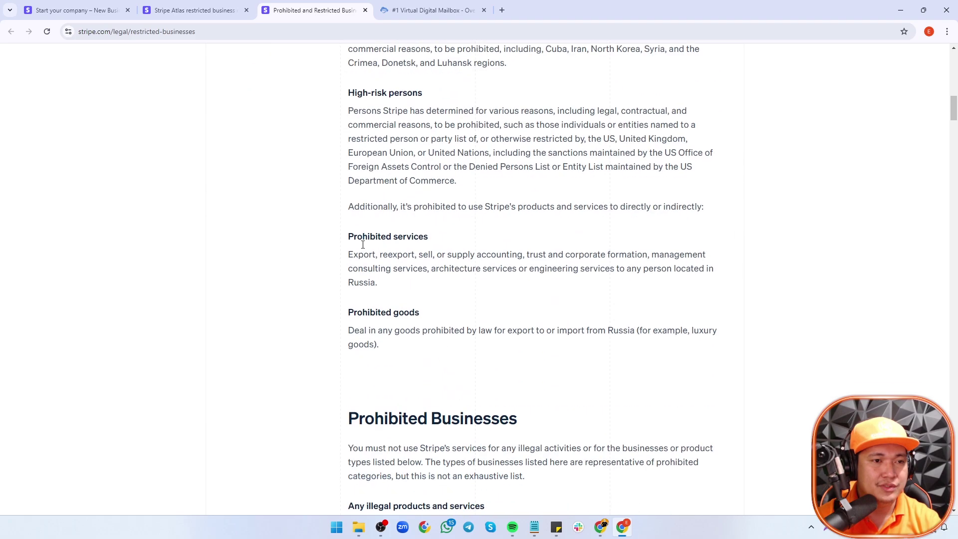
scroll(364, 247, "down", 20)
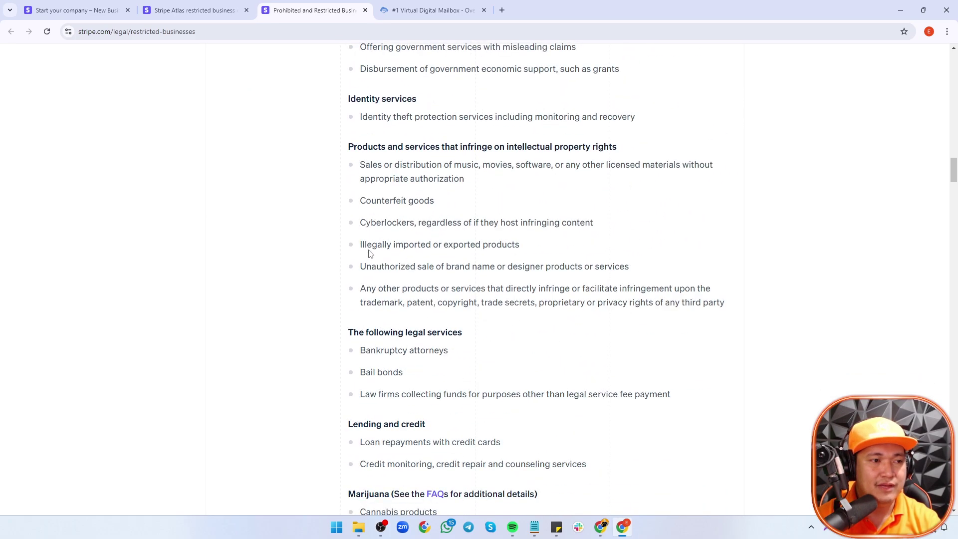
left_click(87, 4)
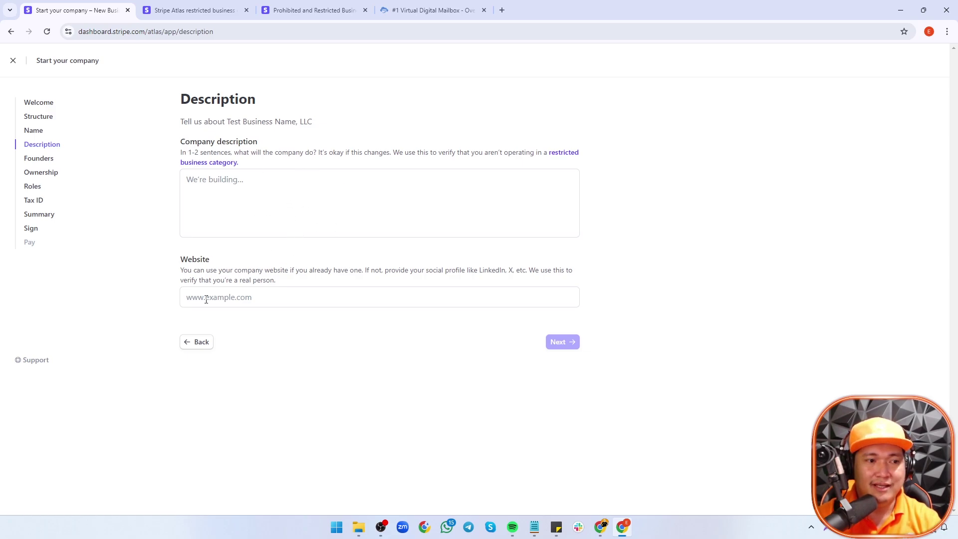
left_click(236, 296)
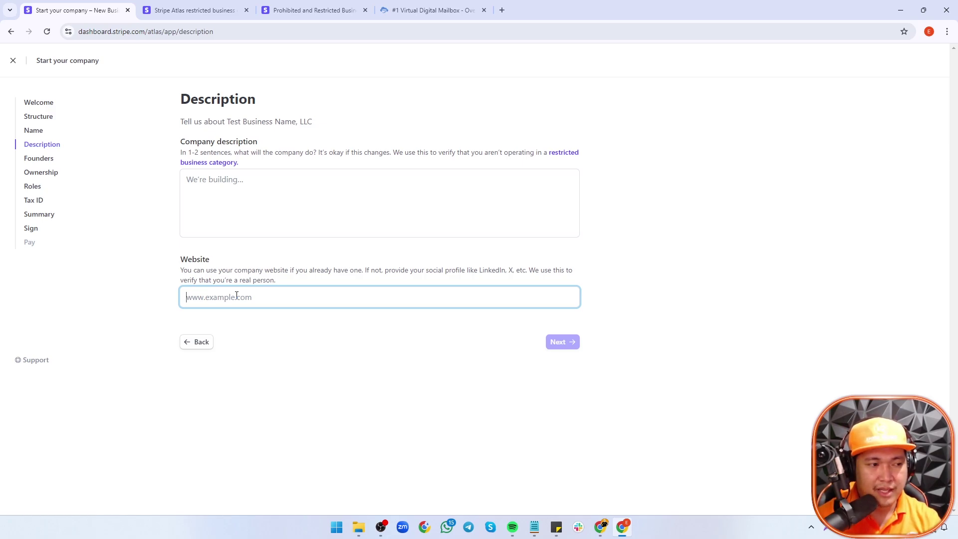
type("www.testwebsite.com")
left_click(201, 184)
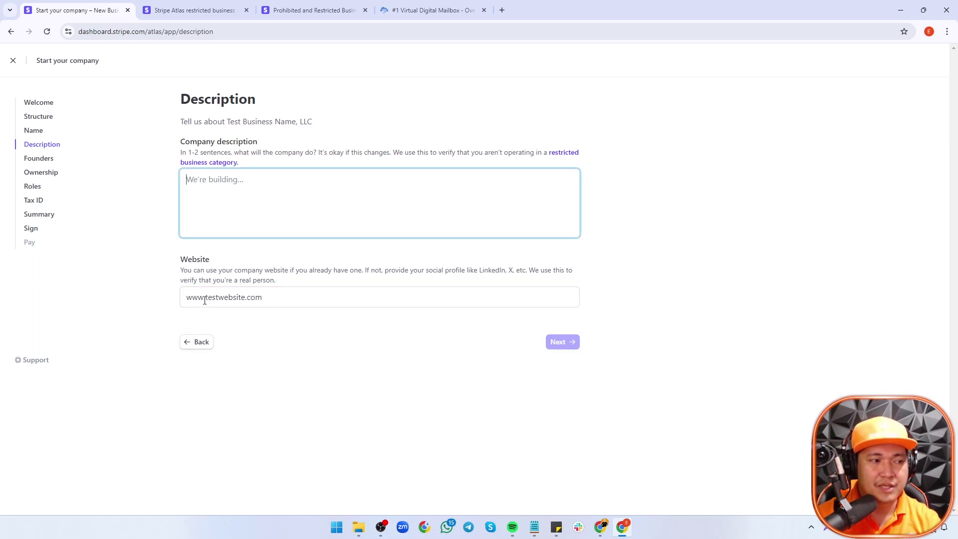
type("this")
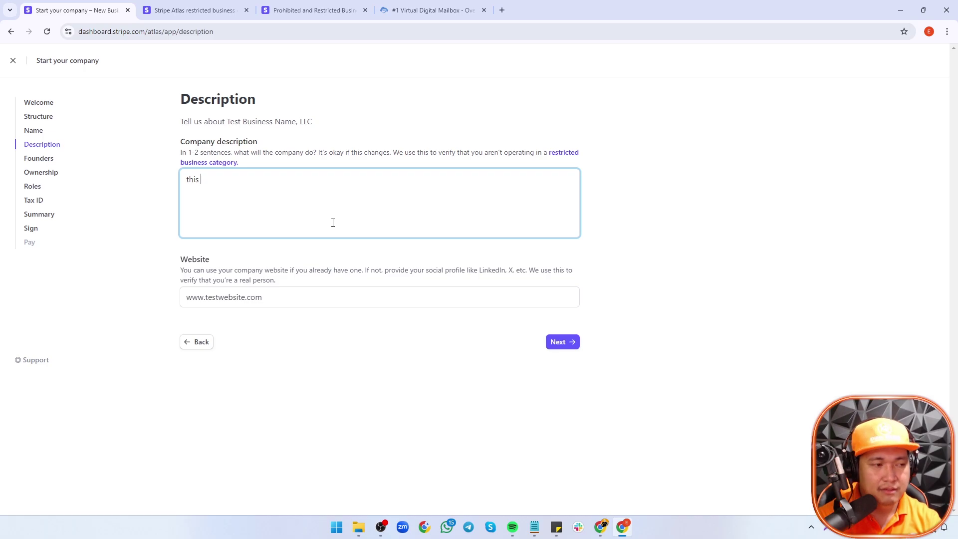
Finish the description, continue to Founders, and fill in the founder's first and last name
type("is")
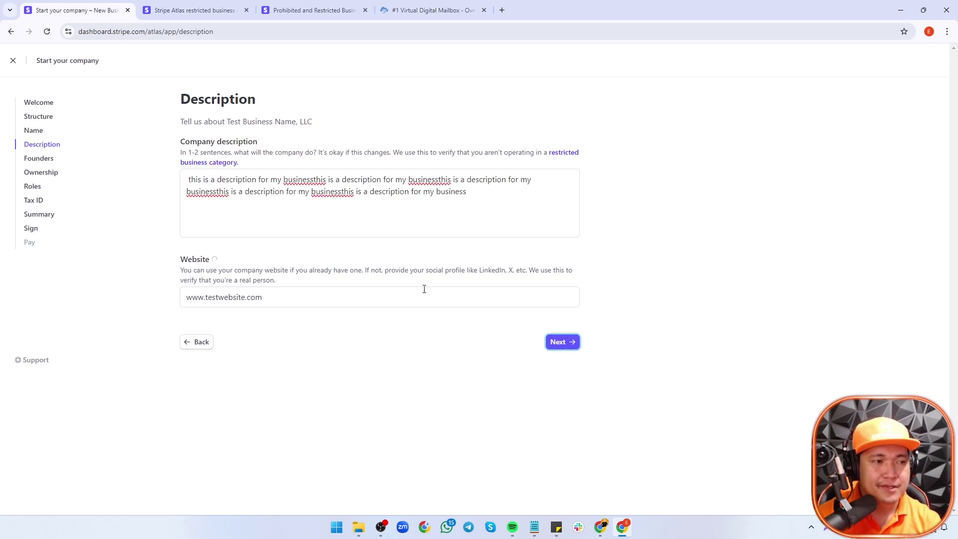
key("Return")
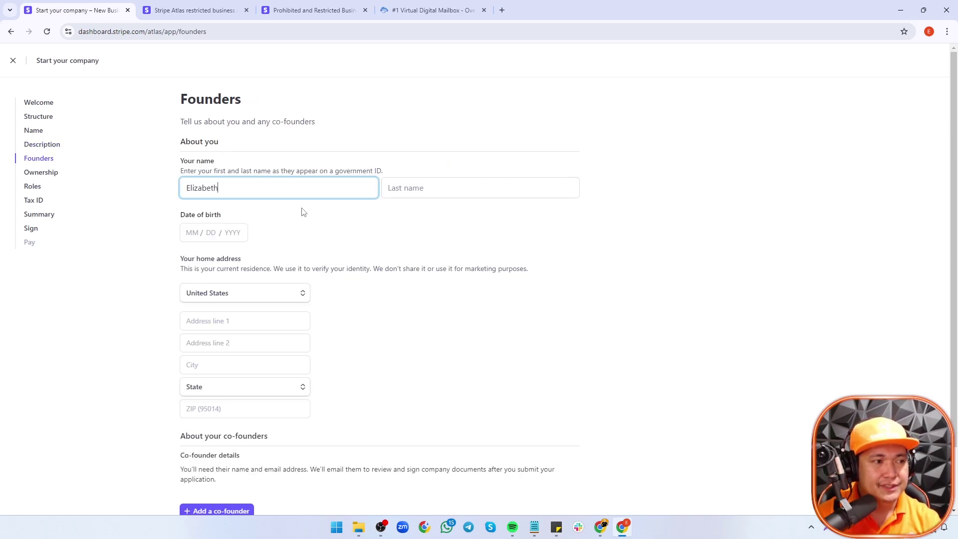
key("Tab")
type("Romeo")
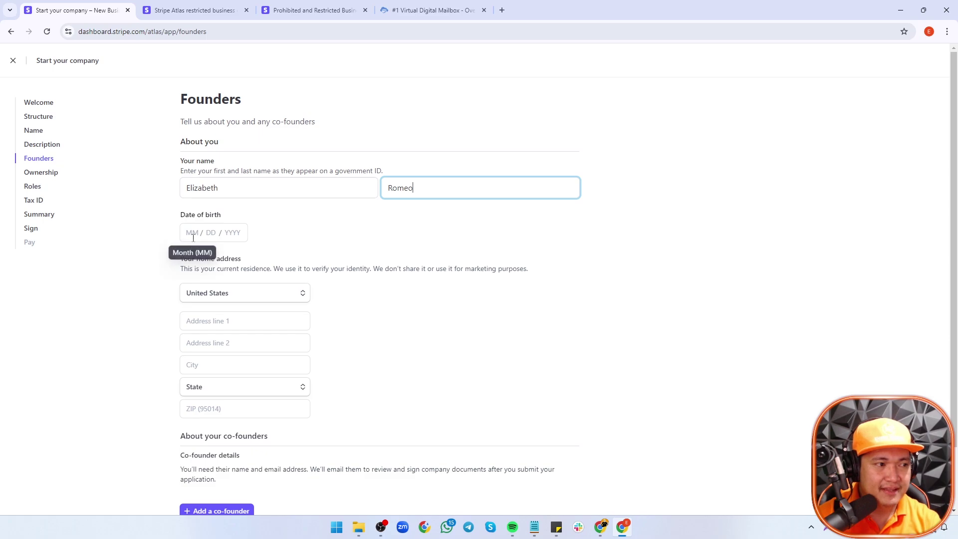
scroll(377, 226, "down", 2)
scroll(377, 226, "up", 2)
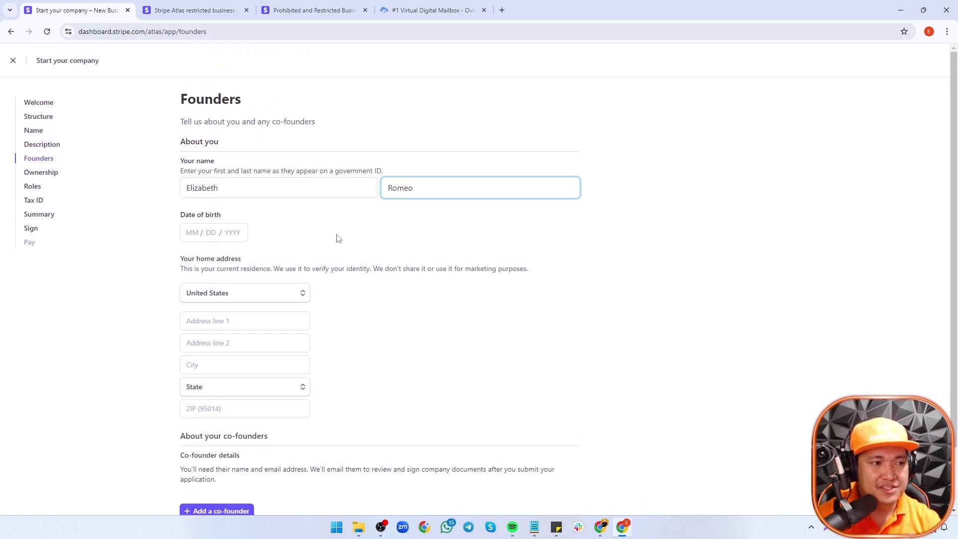
left_click(283, 237)
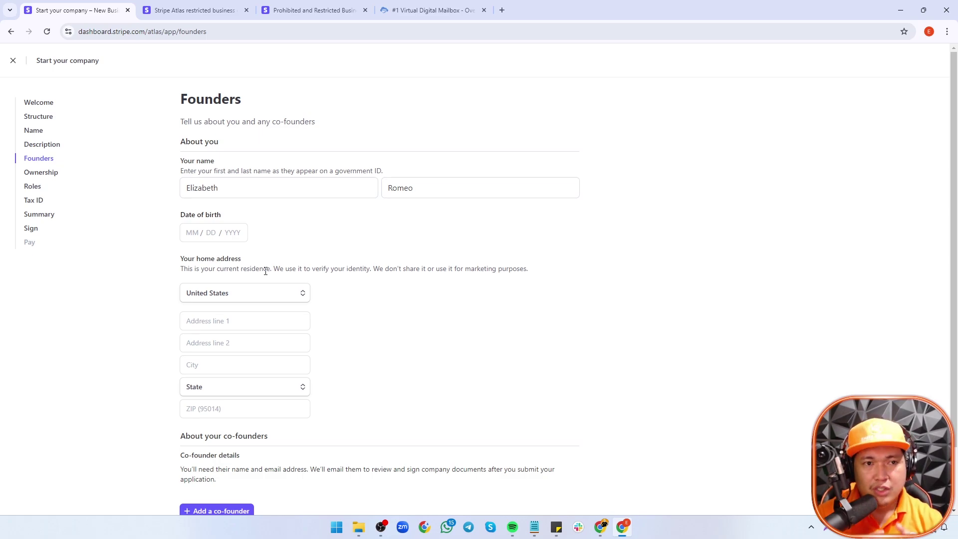
Set the founder's home address country to Philippines by searching 'ph'
left_click(236, 298)
scroll(240, 370, "down", 3)
type("p")
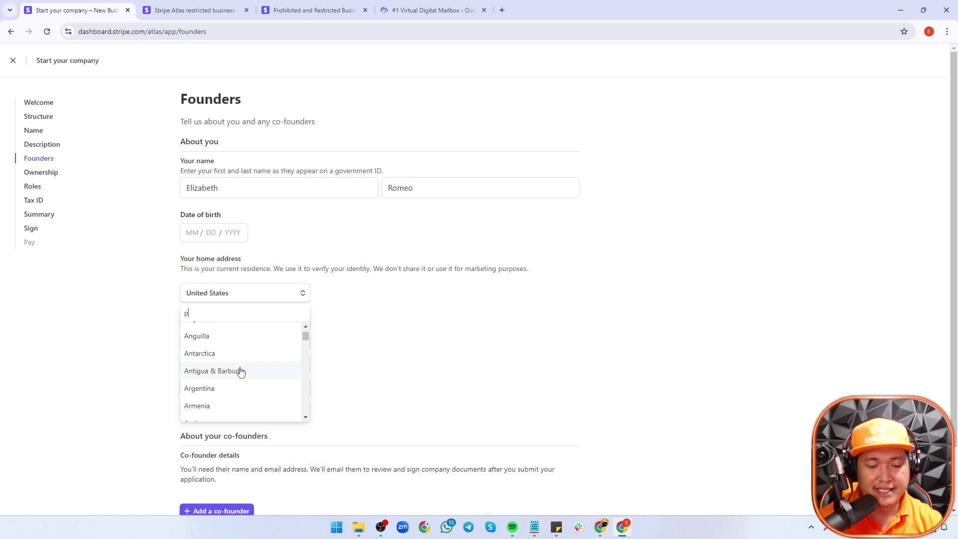
type("h")
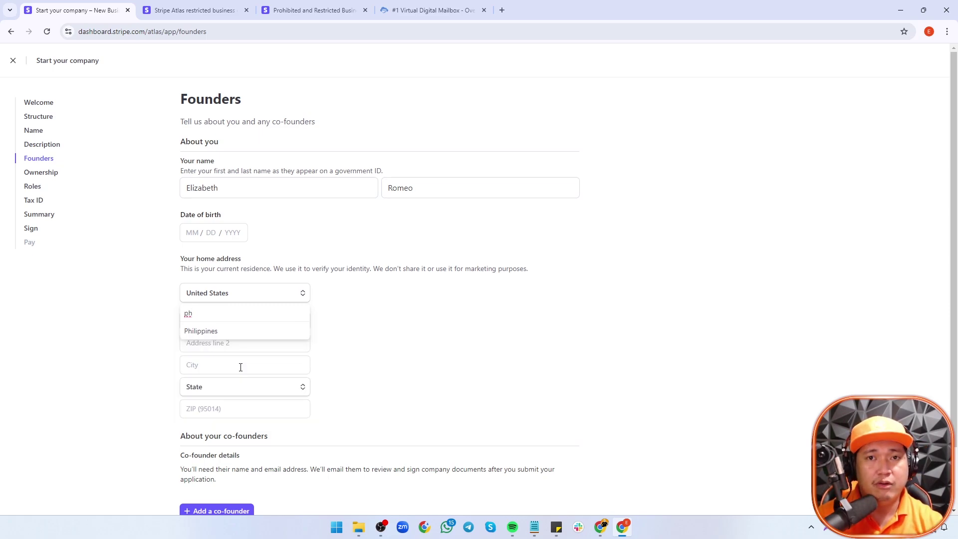
left_click(198, 333)
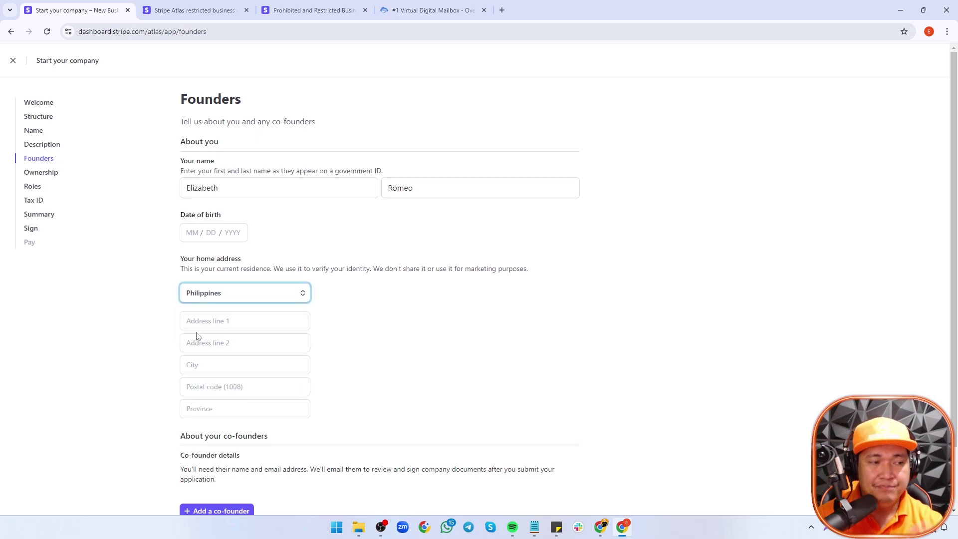
left_click(111, 334)
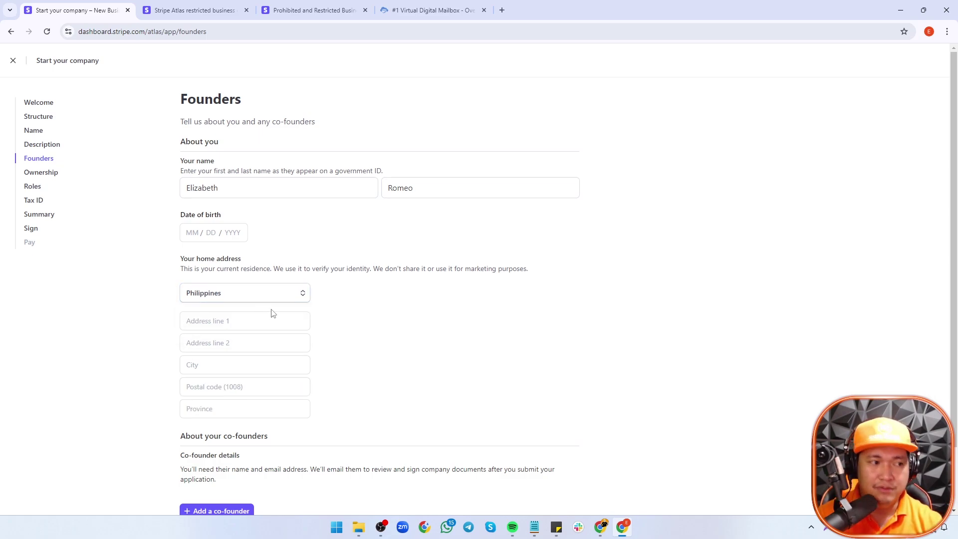
scroll(274, 313, "down", 2)
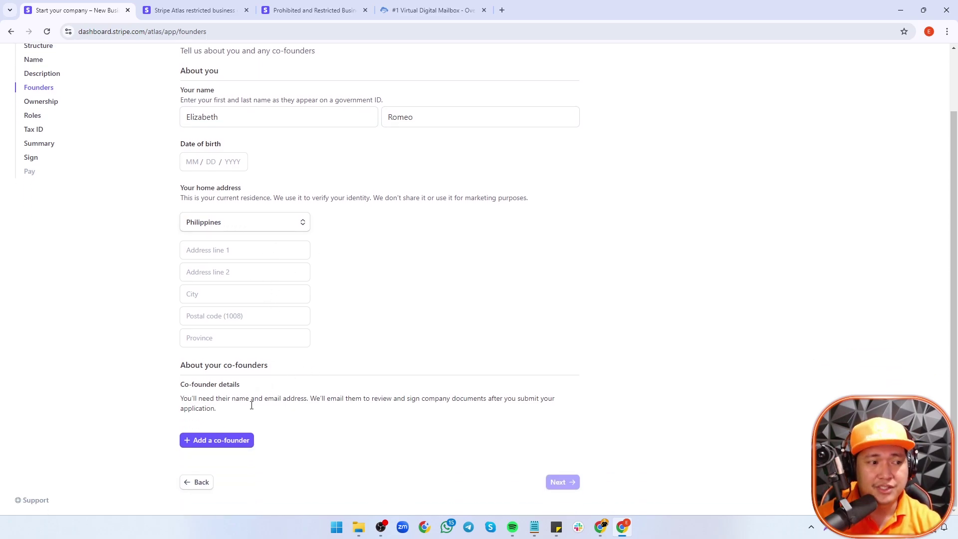
scroll(200, 296, "up", 2)
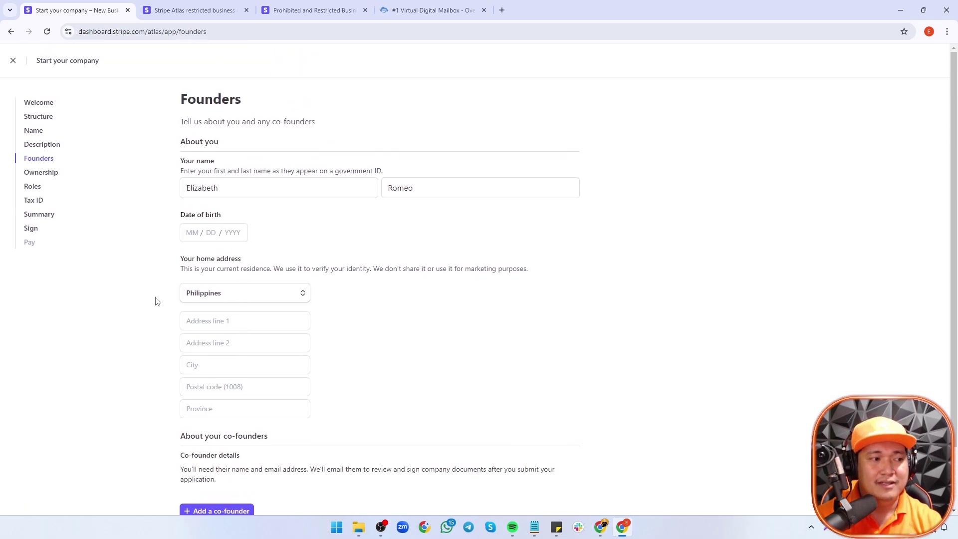
scroll(215, 370, "down", 2)
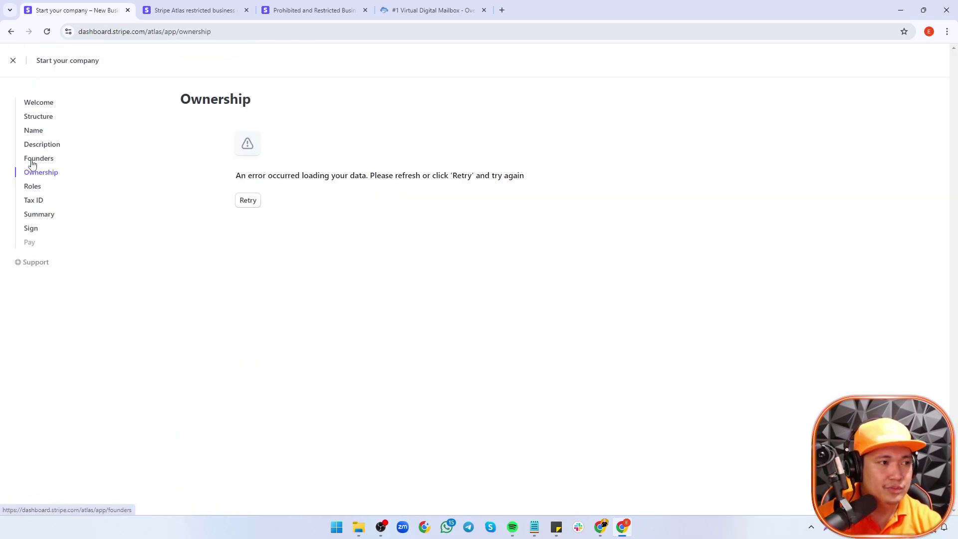
Step through Founders and Roles in the sidebar to reach the Company Tax ID step
left_click(41, 159)
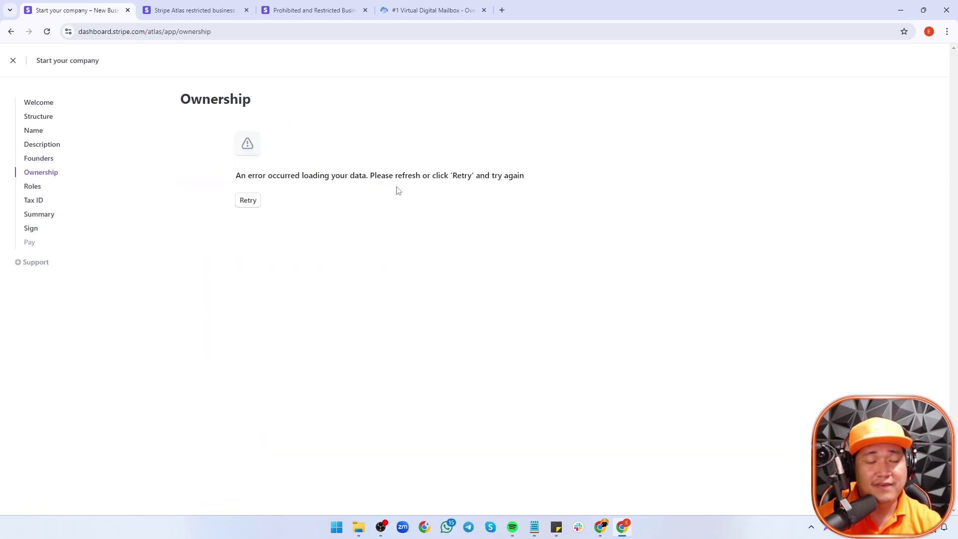
left_click(30, 187)
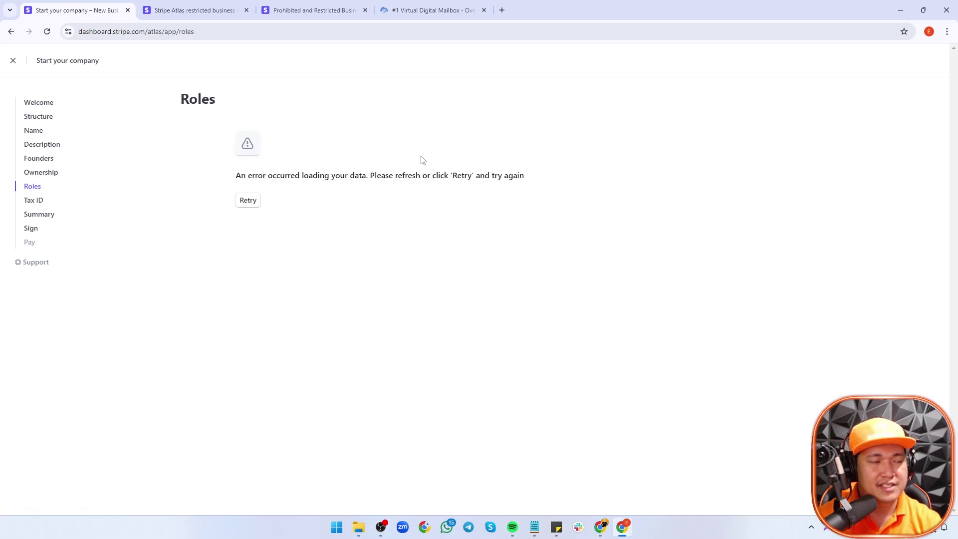
left_click(59, 202)
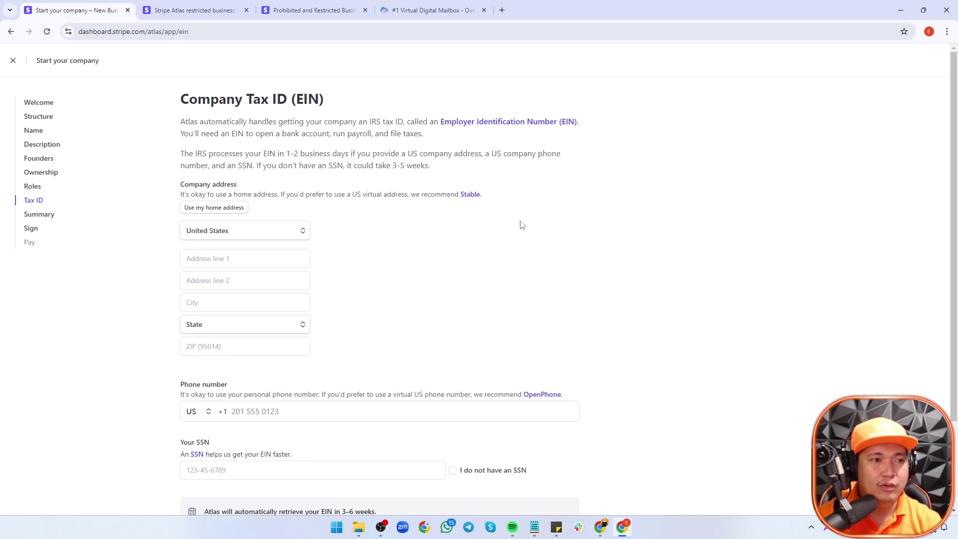
scroll(279, 226, "down", 1)
scroll(279, 225, "down", 2)
scroll(390, 218, "up", 3)
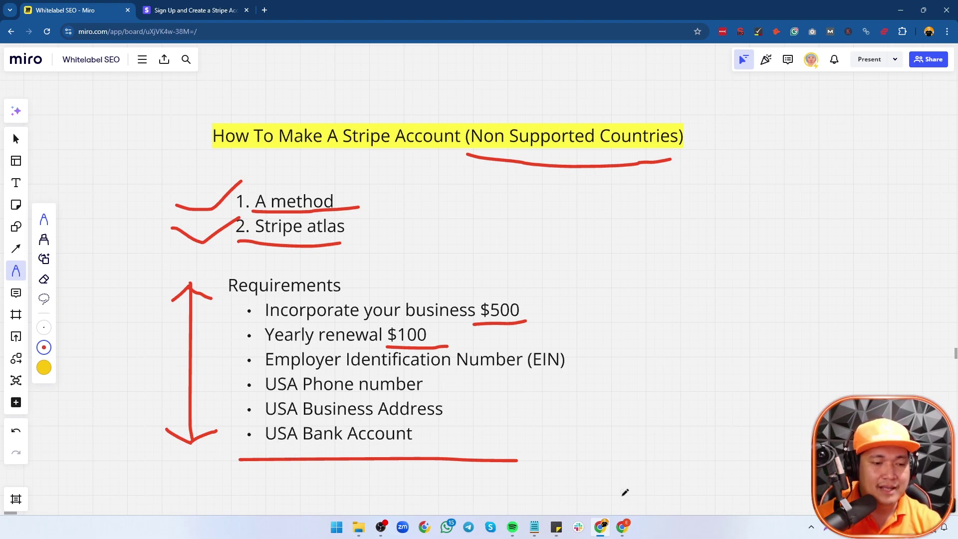
left_click(622, 527)
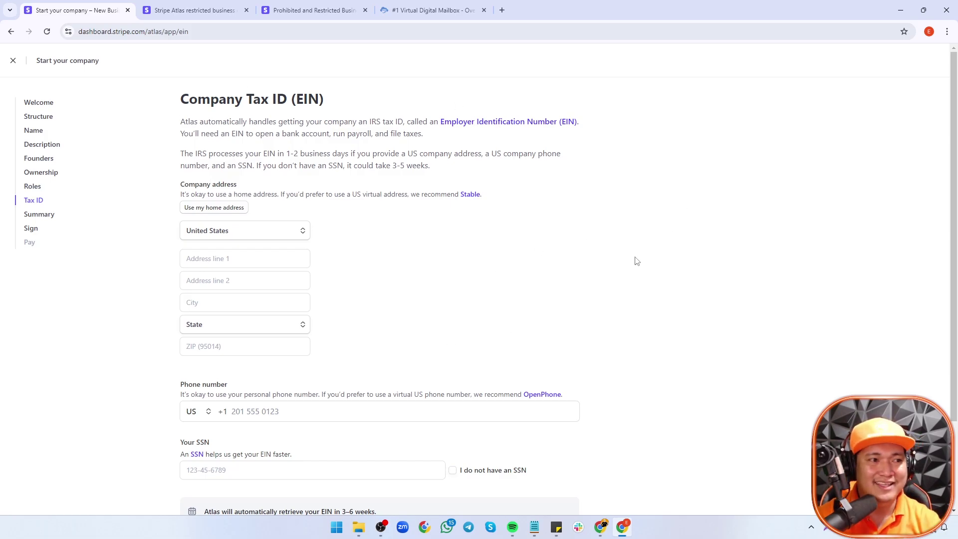
Highlight the Tax ID heading, intro paragraph, US company address, SSN and 3-5 weeks notes
left_click_drag(175, 101, 338, 122)
left_click(323, 121)
triple_click(323, 122)
left_click(357, 147)
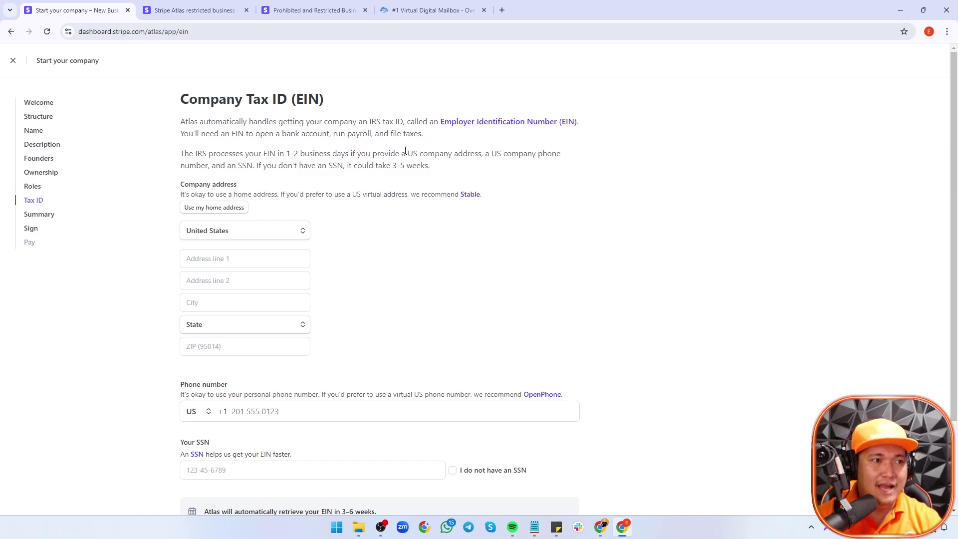
left_click_drag(406, 151, 558, 154)
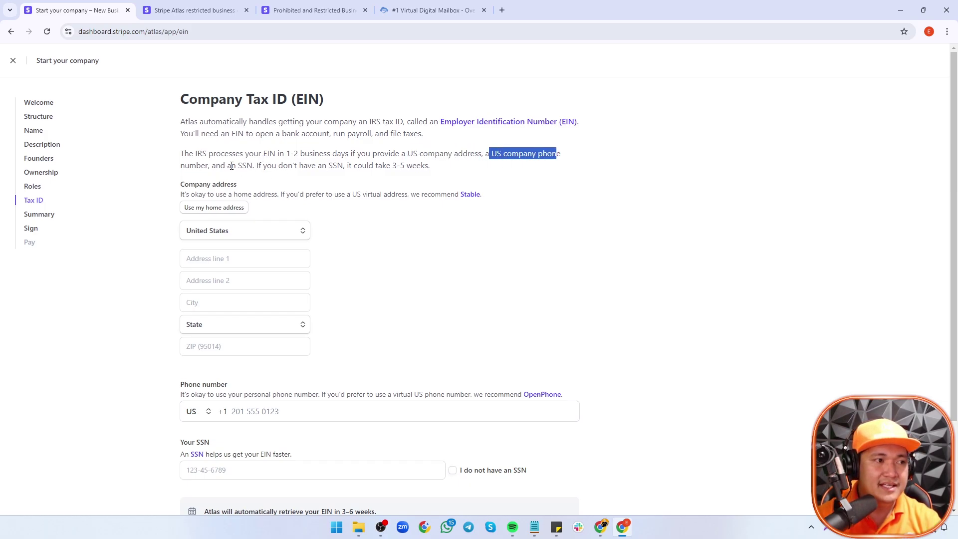
left_click_drag(235, 165, 299, 155)
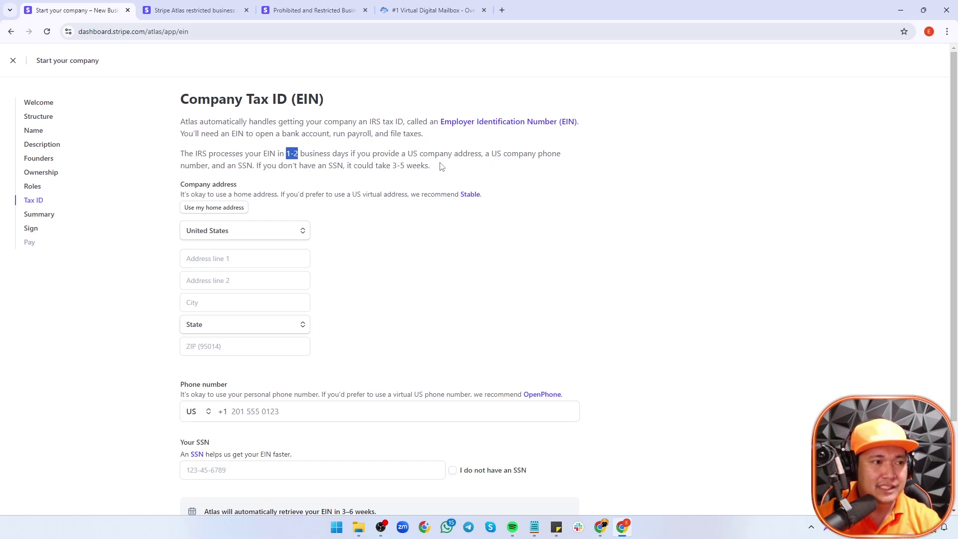
left_click(383, 165)
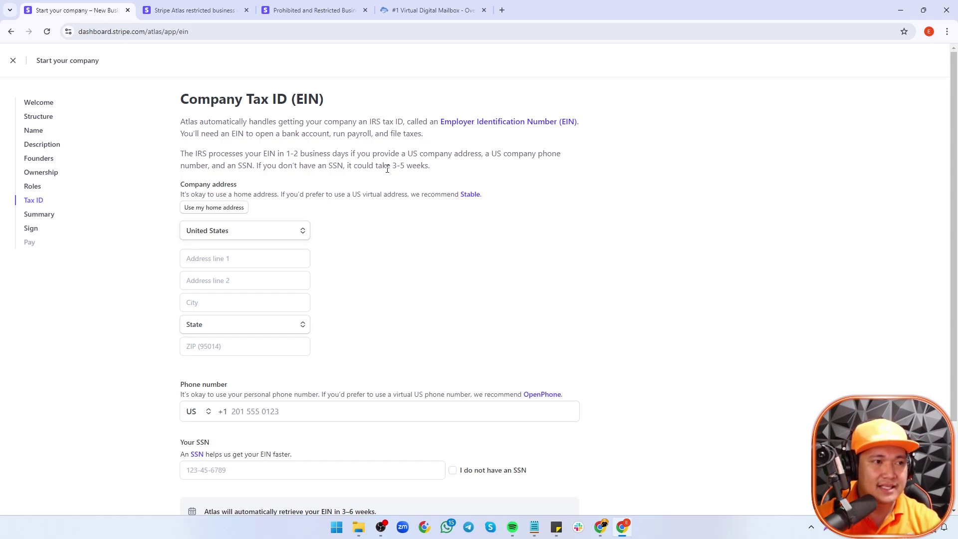
left_click_drag(392, 166, 430, 168)
left_click(304, 166)
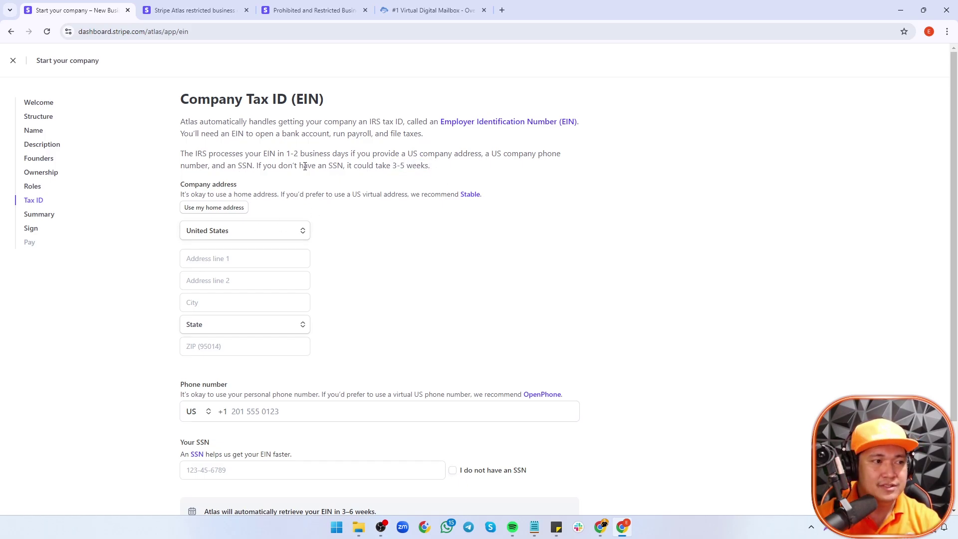
Open Stable in a new tab, browse its plans and pricing, and highlight the Grow plan's $49 price
right_click(467, 197)
left_click(487, 204)
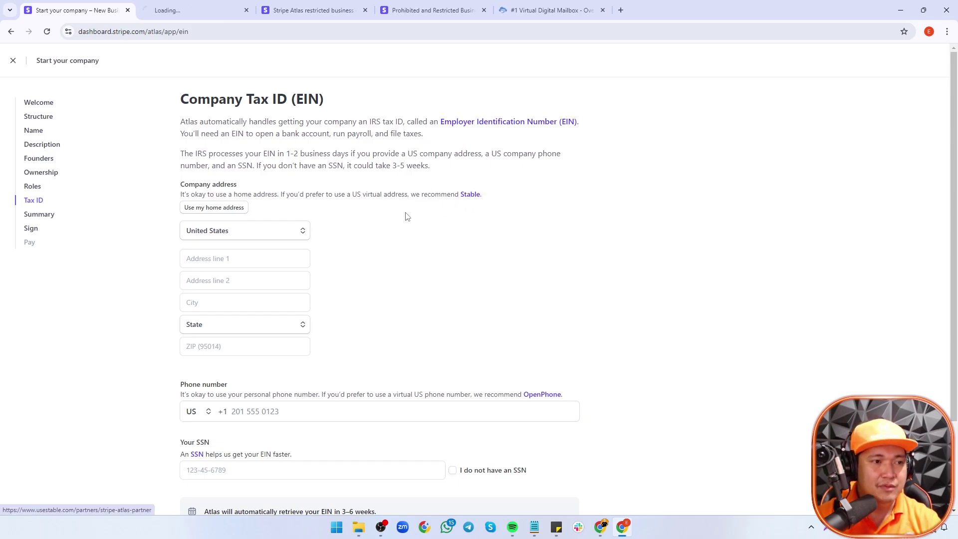
key("ctrl+Tab")
left_click(484, 70)
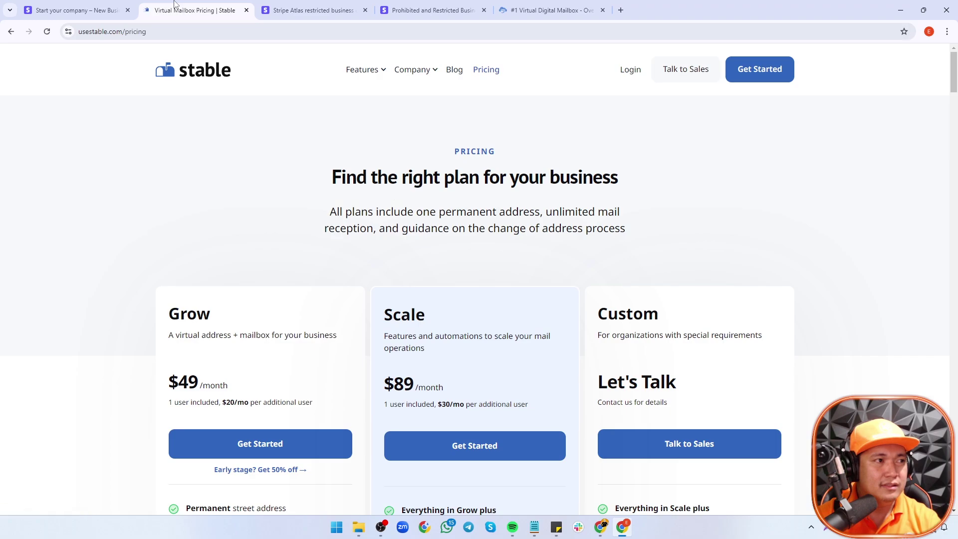
scroll(344, 246, "down", 3)
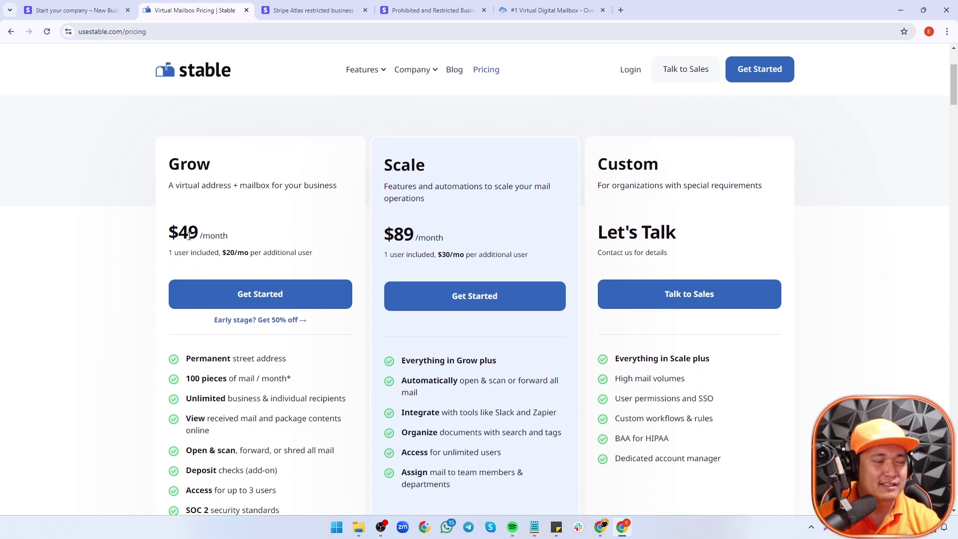
scroll(189, 236, "up", 1)
left_click(86, 9)
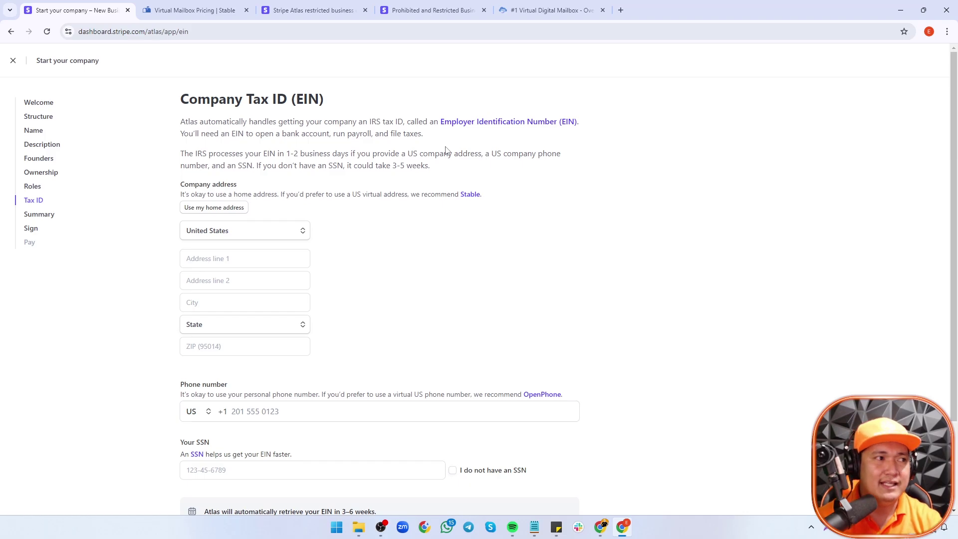
left_click(194, 10)
double_click(181, 288)
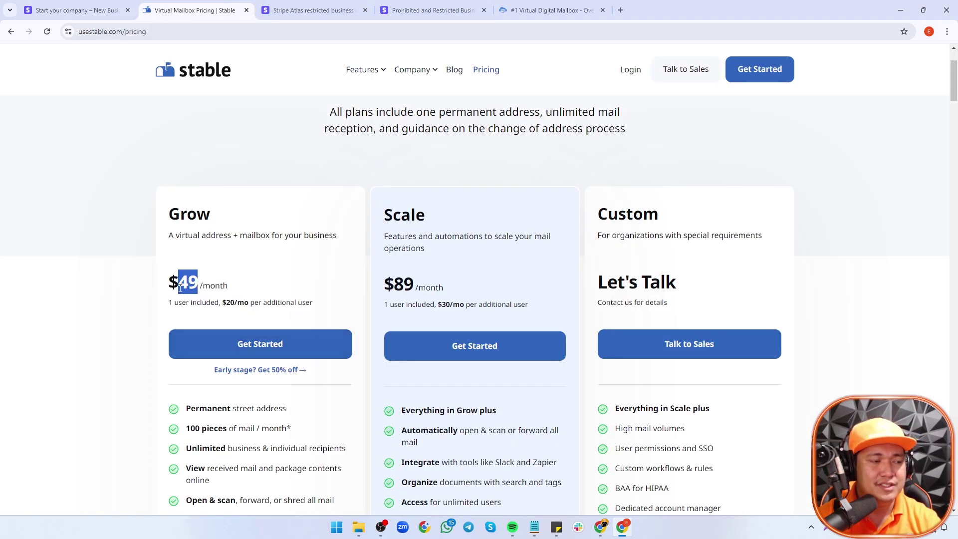
Open iPostal1's Virtual Business Address pricing in a new tab and Virtual Mailing Address pricing here
left_click(549, 10)
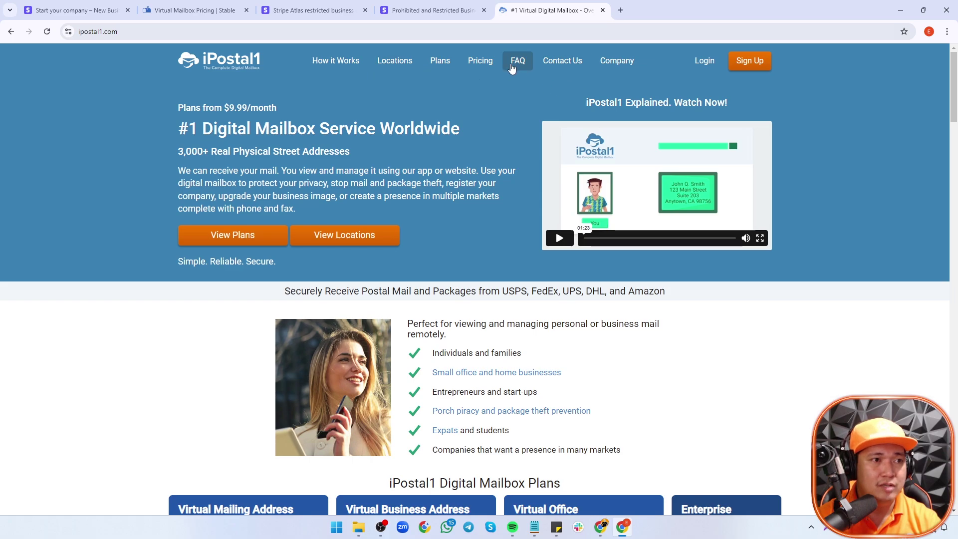
mouse_move(485, 65)
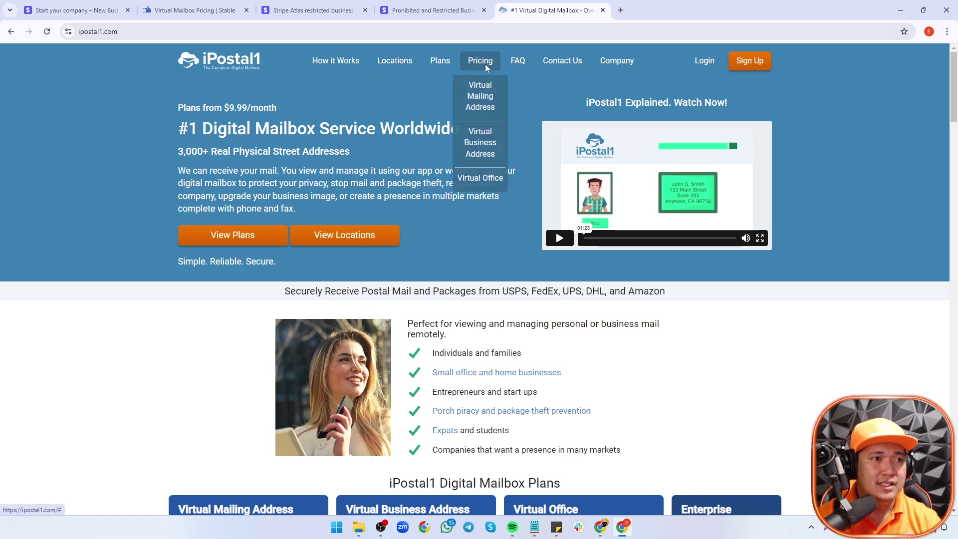
right_click(485, 139)
left_click(548, 146)
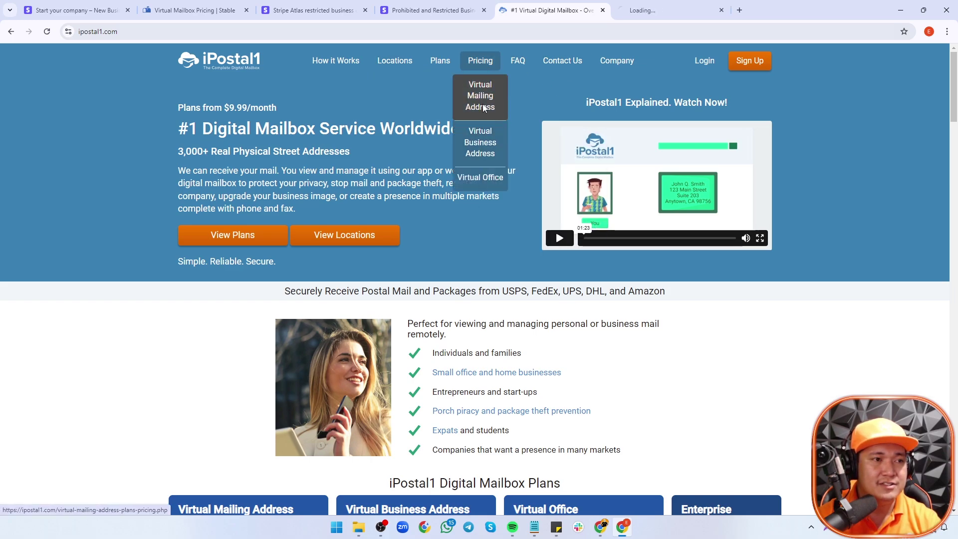
left_click(482, 106)
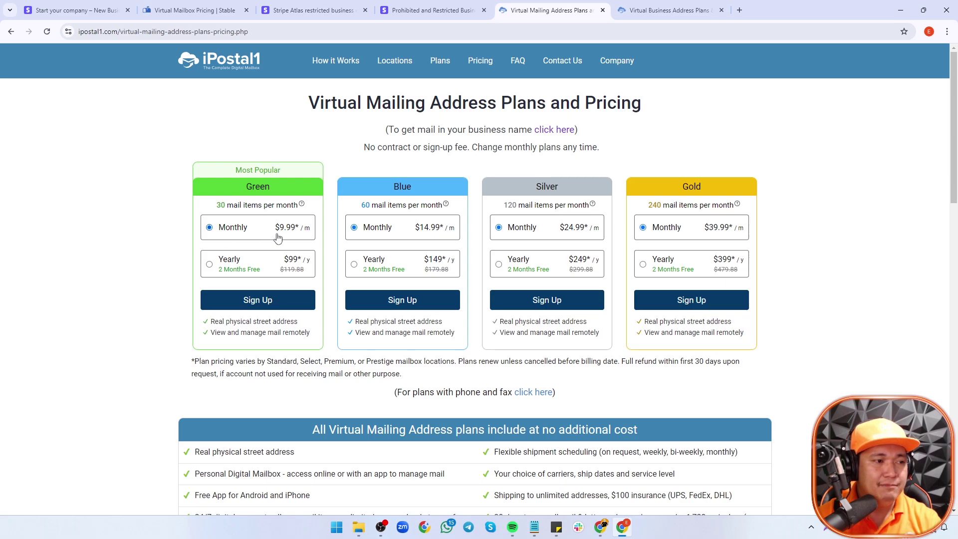
key("ctrl+Tab")
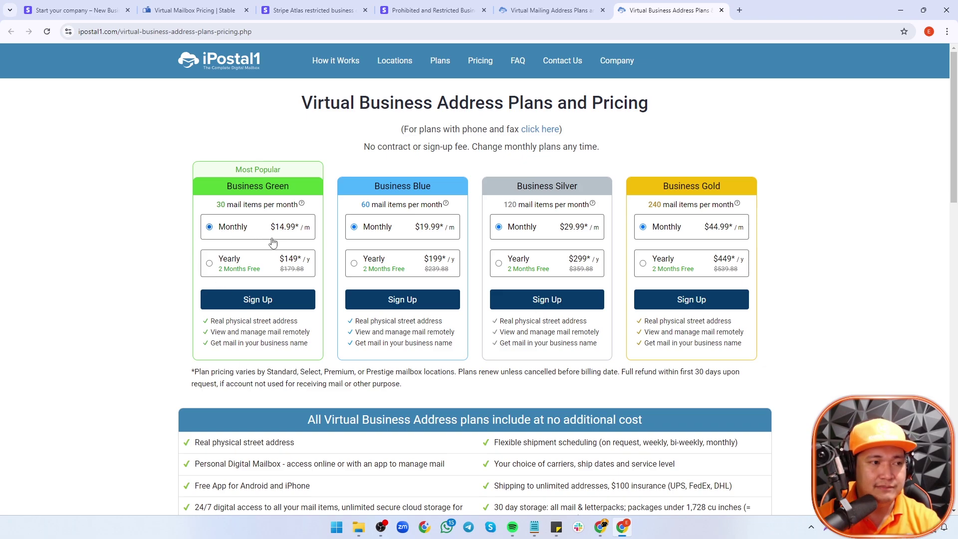
Compare Stable's $49 Grow price against the features in iPostal1's business address plan
left_click(210, 16)
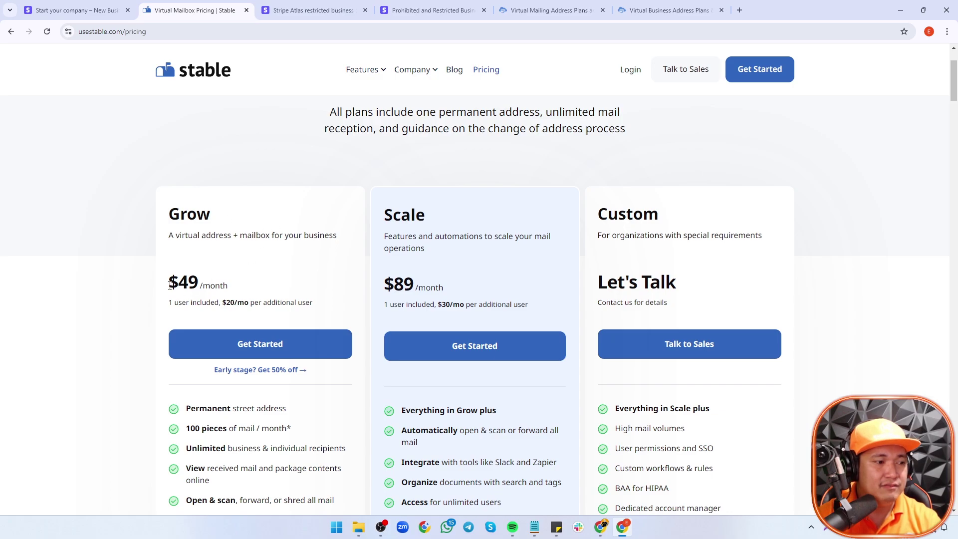
left_click_drag(169, 283, 225, 285)
left_click(249, 261)
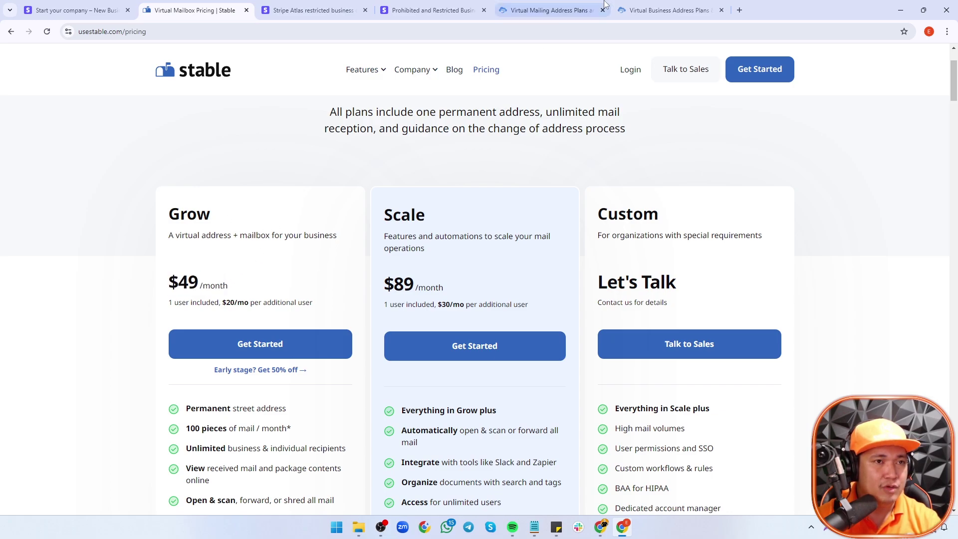
left_click(663, 10)
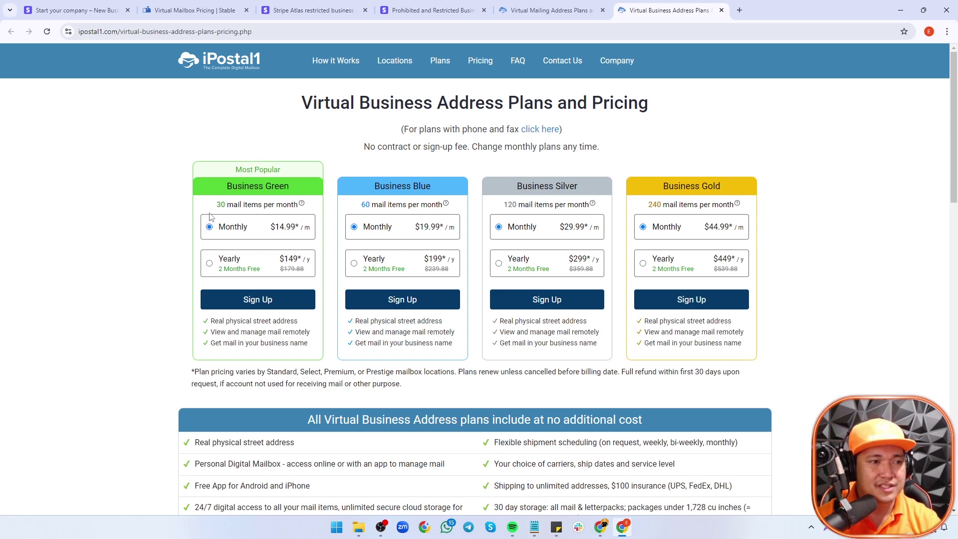
scroll(185, 235, "down", 4)
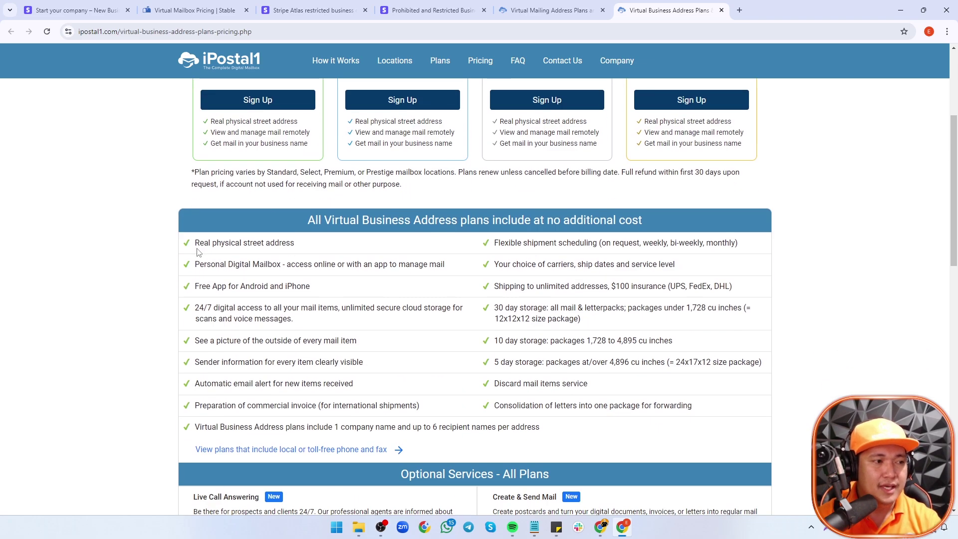
left_click_drag(178, 225, 633, 432)
left_click_drag(286, 217, 369, 344)
left_click(369, 344)
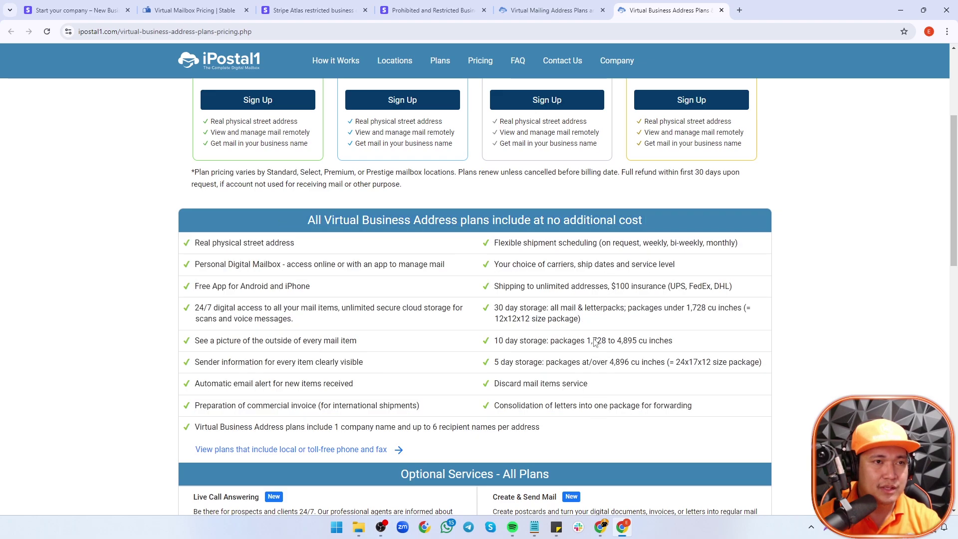
Review the Virtual Mailing Address and Virtual Business Address plans, then return to the Tax ID form
left_click(519, 7)
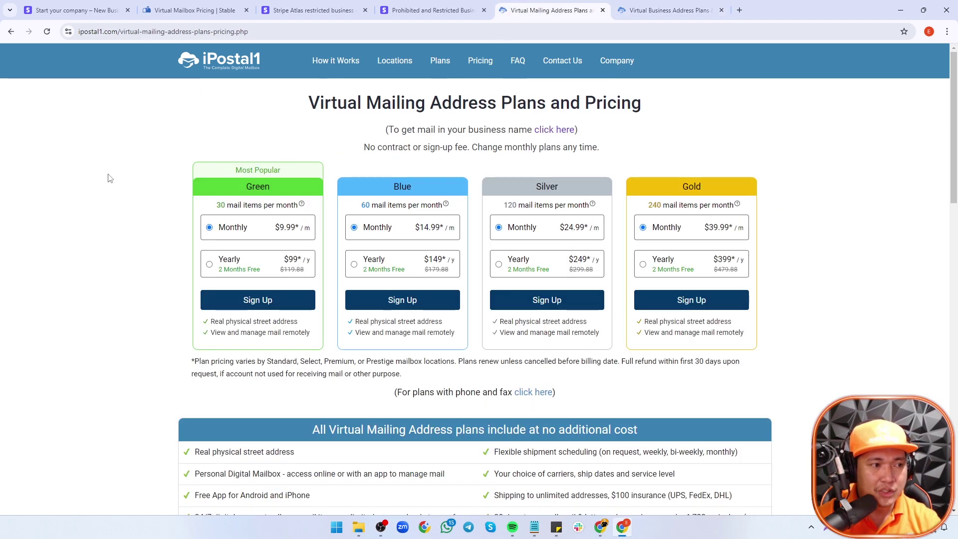
scroll(205, 229, "down", 3)
scroll(149, 214, "up", 3)
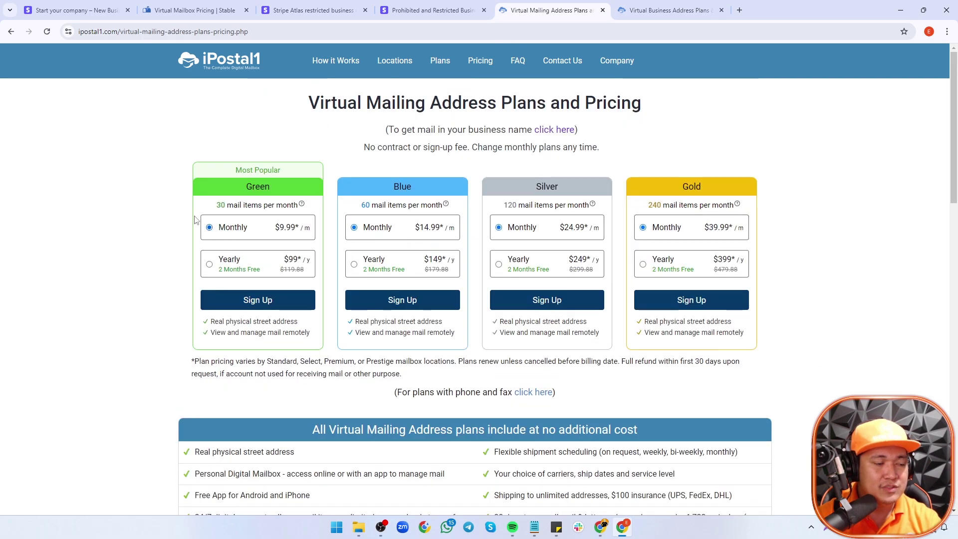
scroll(100, 197, "down", 4)
scroll(495, 331, "up", 4)
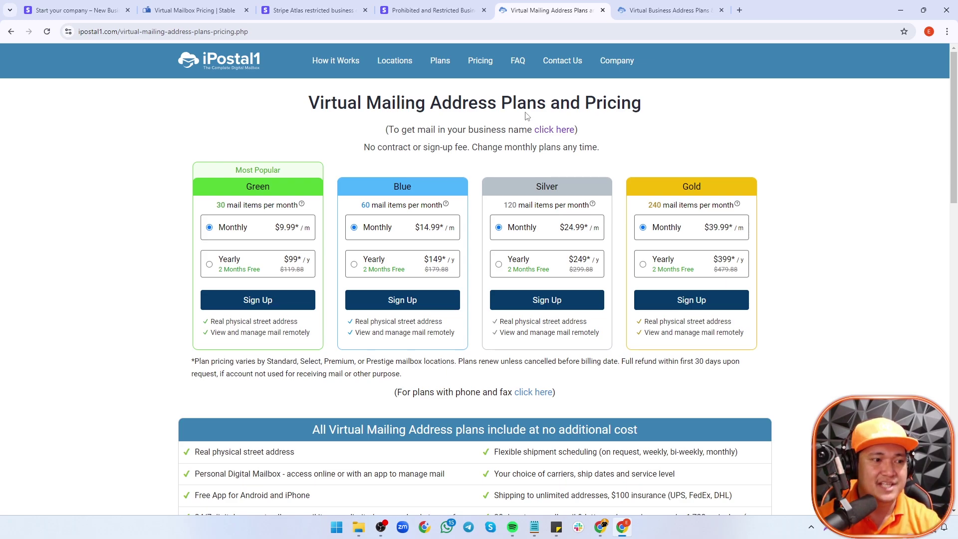
key("ctrl+Tab")
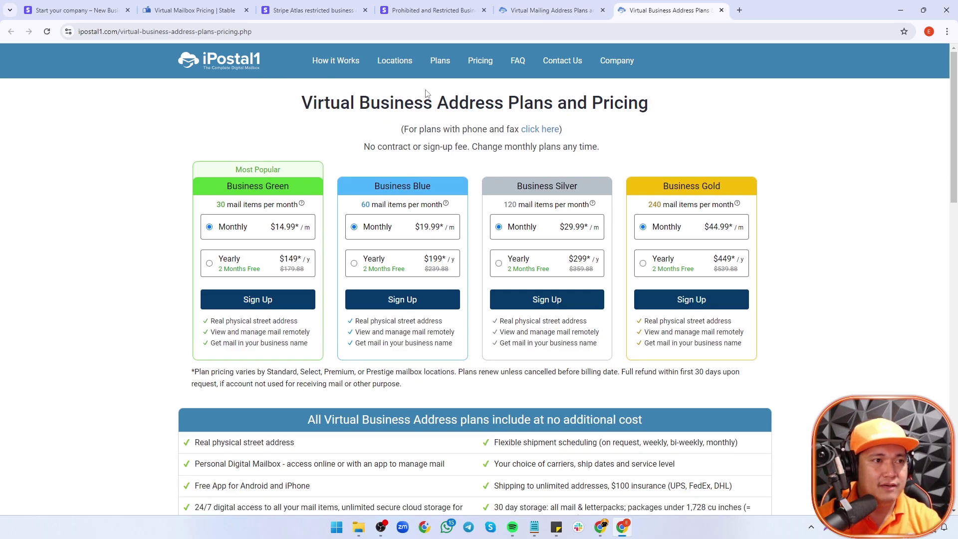
scroll(433, 308, "down", 15)
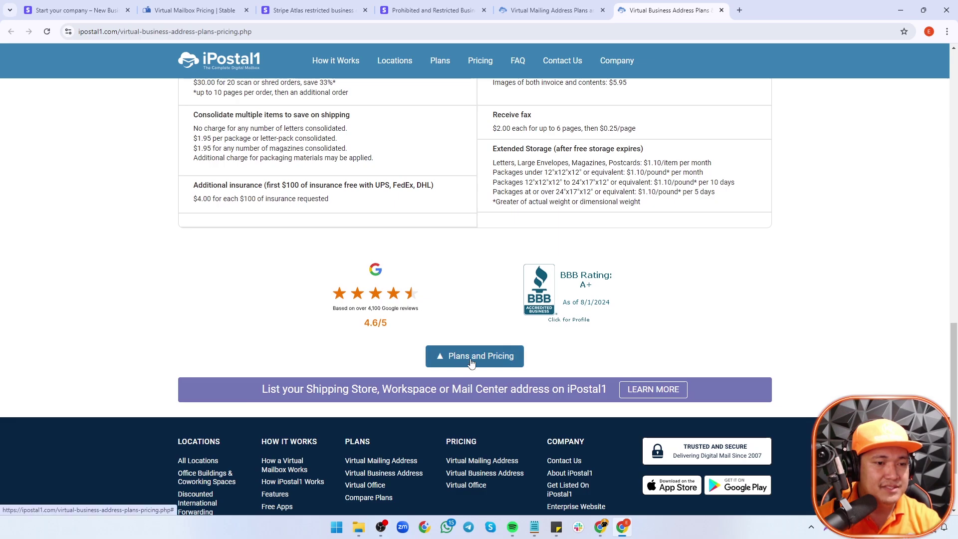
scroll(349, 316, "up", 4)
scroll(368, 311, "up", 12)
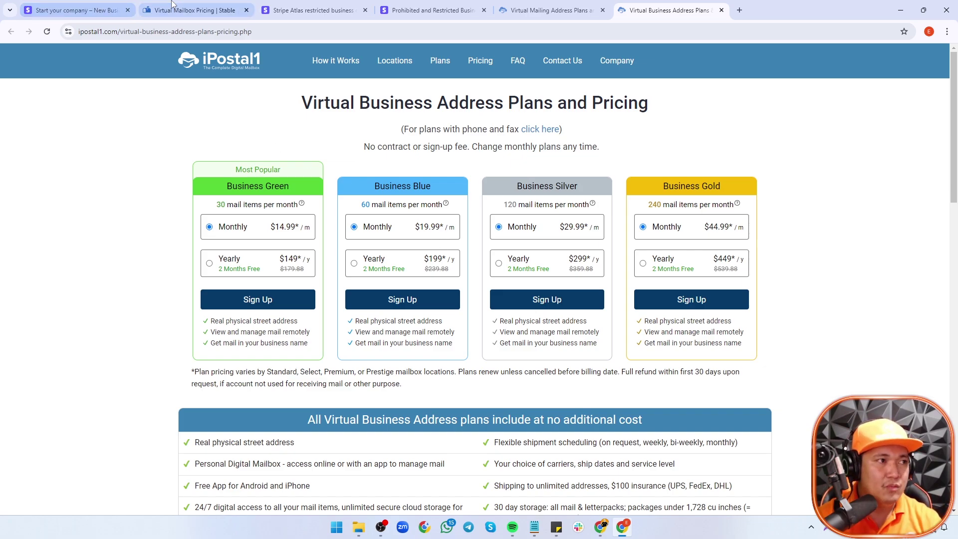
left_click(83, 9)
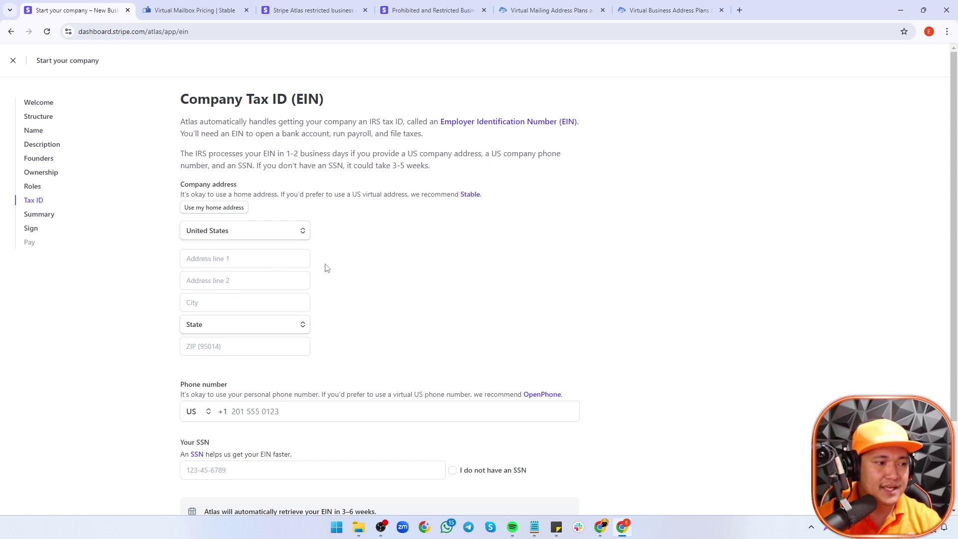
Bring the Miro requirements board to the front from the taskbar
scroll(314, 286, "down", 2)
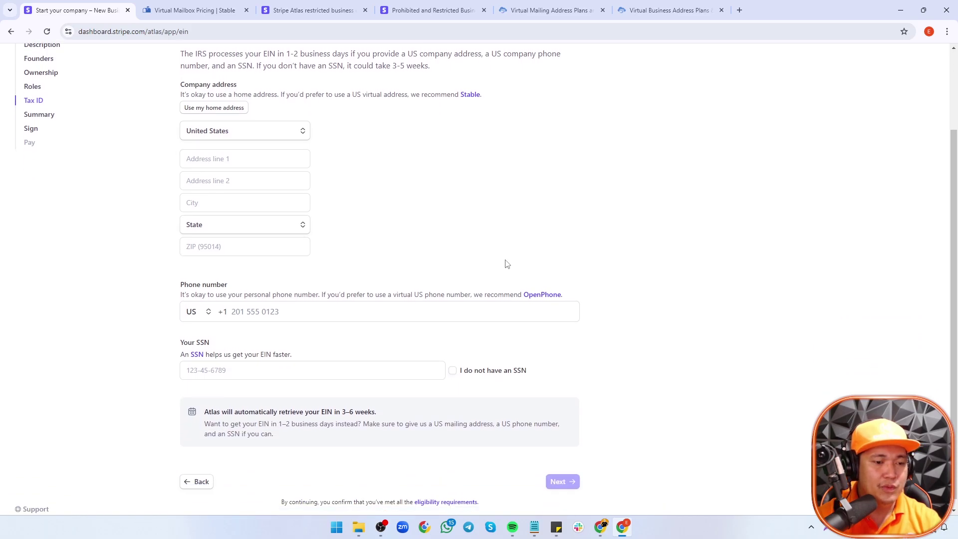
left_click(601, 526)
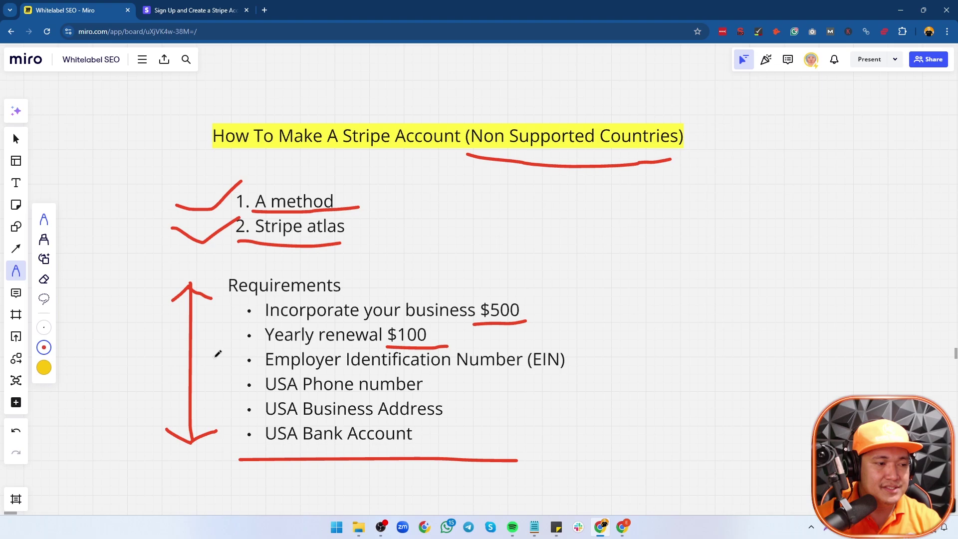
Draw red ticks beside EIN, USA Phone number and USA Business Address, then minimize Miro
left_click_drag(215, 357, 253, 350)
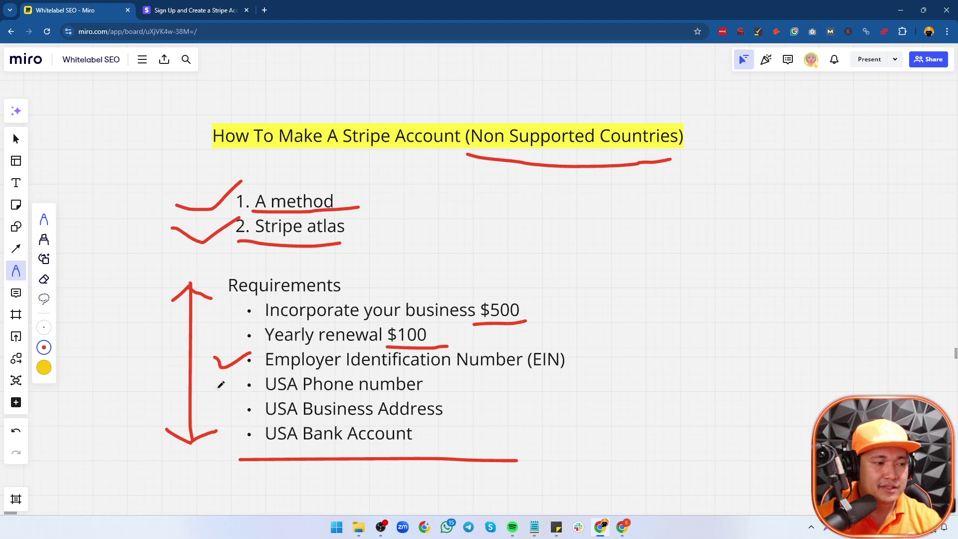
mouse_move(218, 387)
left_mouse_down()
mouse_move(232, 392)
mouse_move(265, 369)
left_mouse_up()
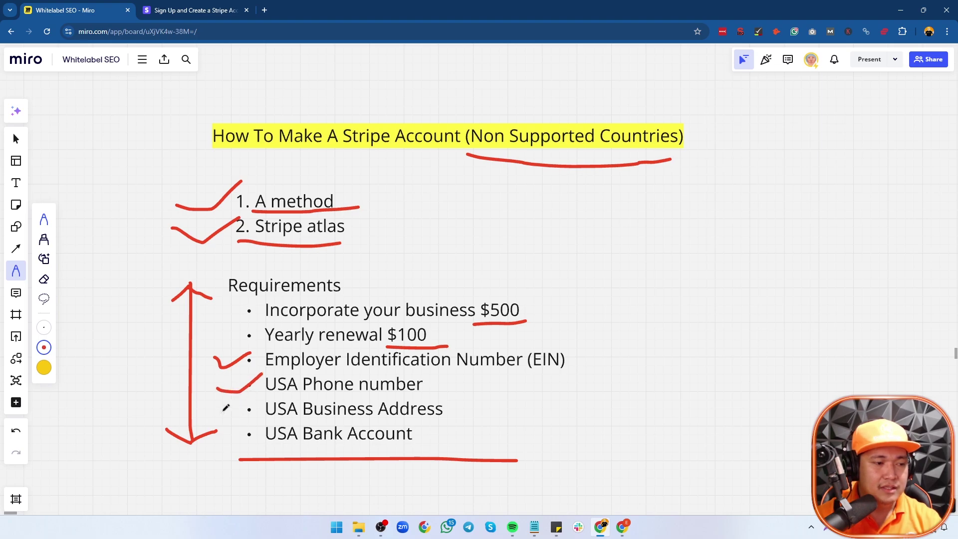
left_click_drag(222, 412, 266, 396)
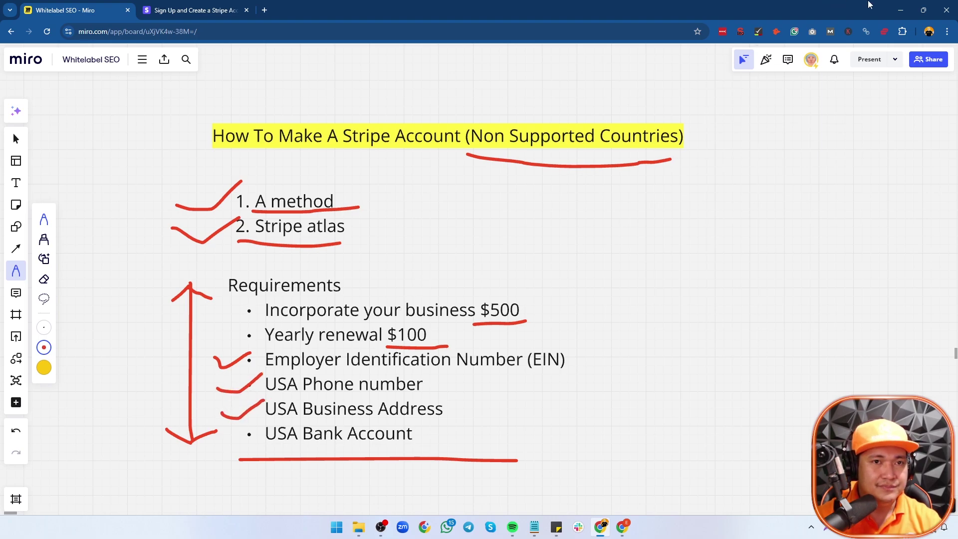
left_click(901, 10)
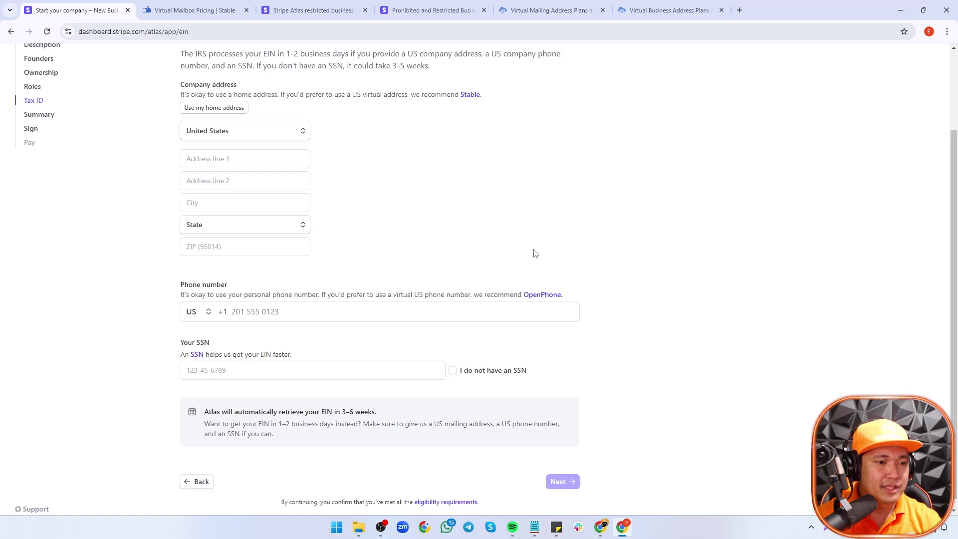
Open the recommended OpenPhone site in a new tab and view its welcome page
right_click(539, 298)
left_click(556, 308)
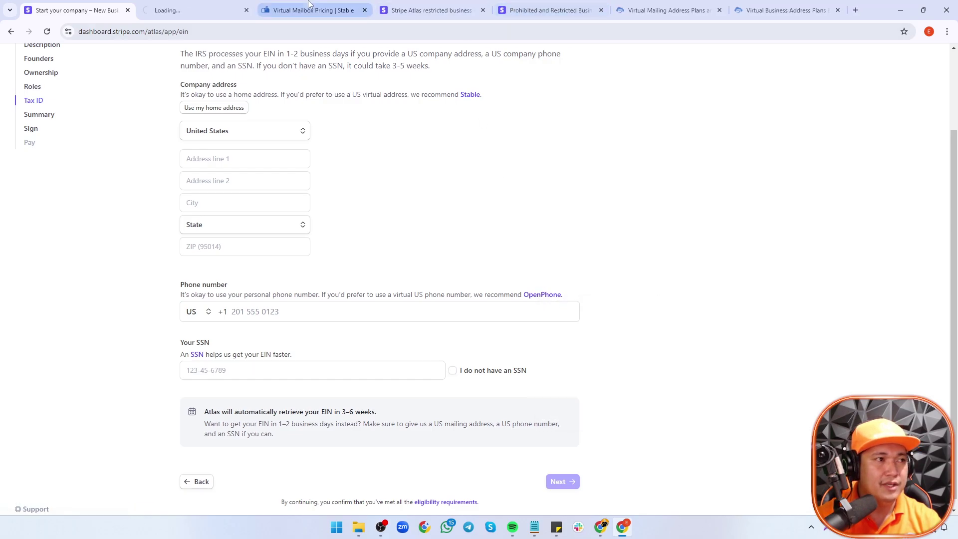
left_click(222, 9)
scroll(357, 221, "up", 4)
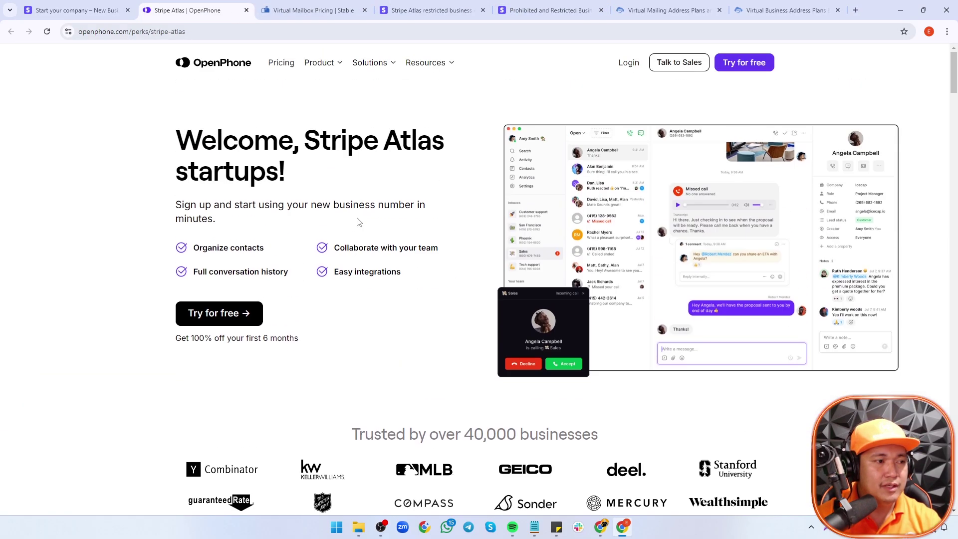
triple_click(317, 175)
left_click(350, 172)
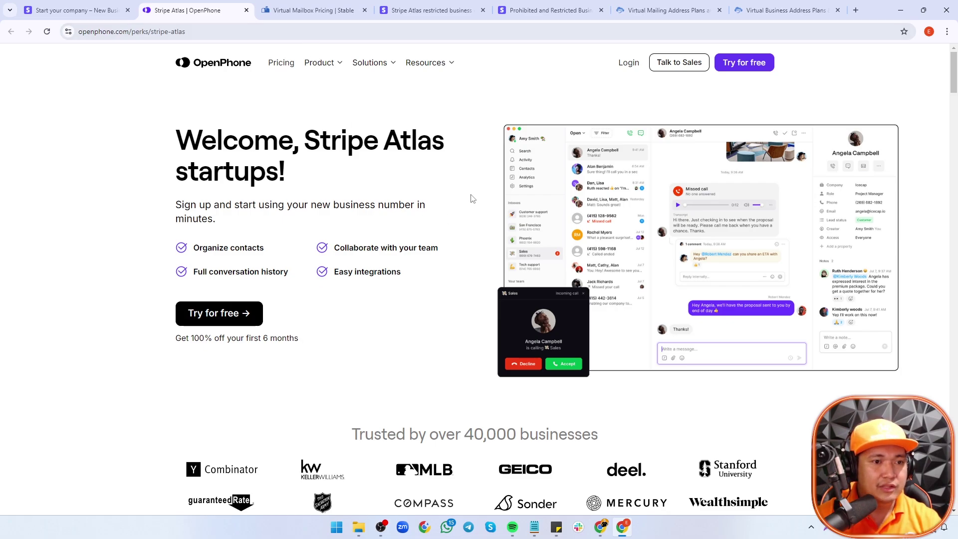
Go to OpenPhone's pricing page and highlight the $15 Starter plan
left_click(279, 65)
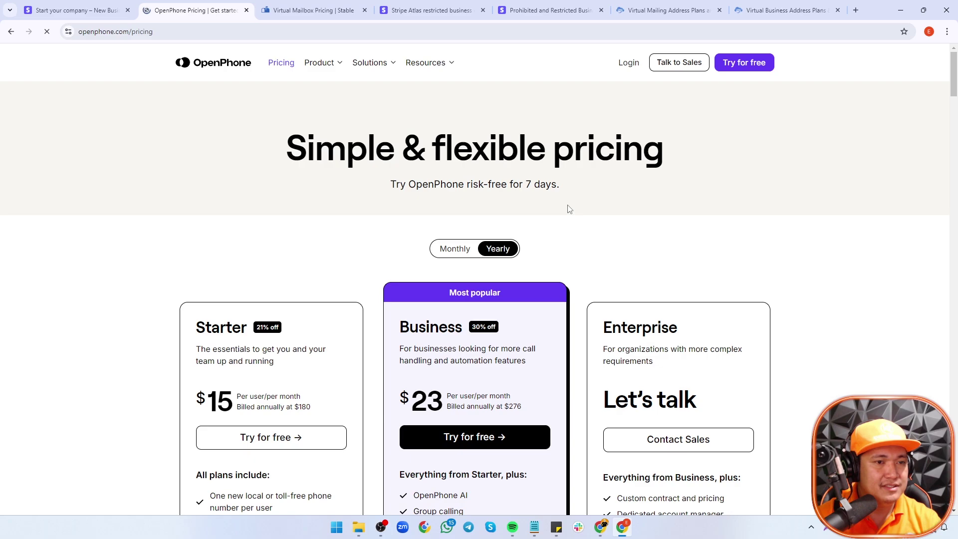
scroll(510, 193, "down", 4)
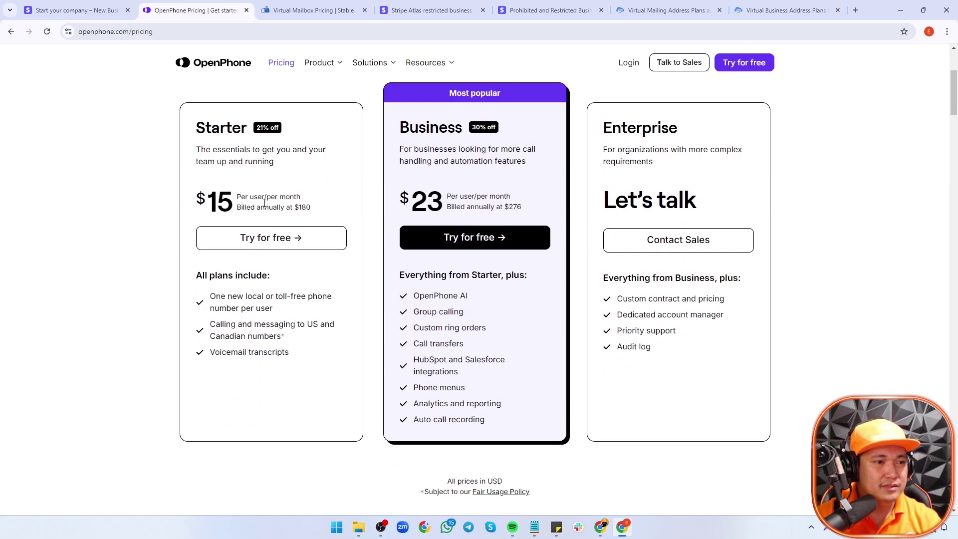
double_click(220, 201)
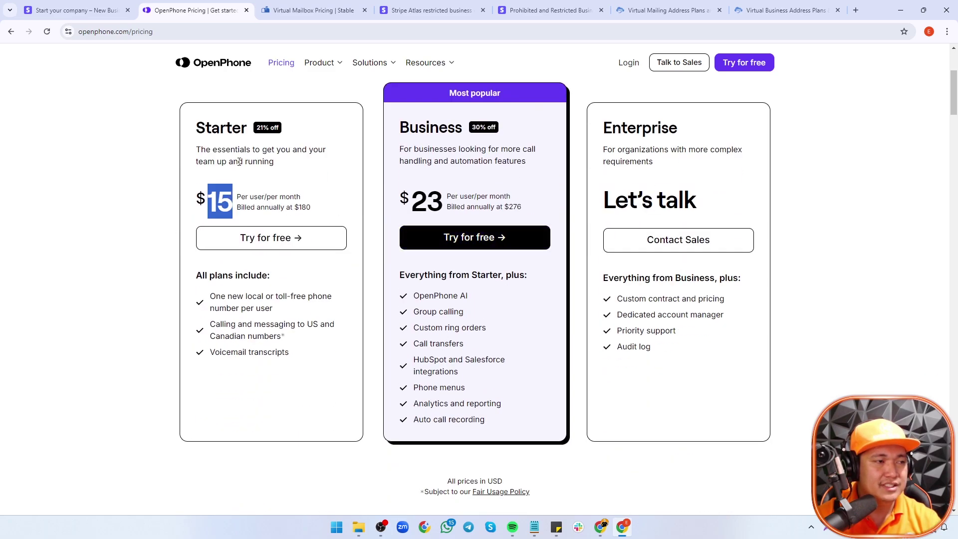
Open dingtone.me from the last tab and browse Dingtone's Rate & Plan page
left_click(784, 10)
left_click(590, 32)
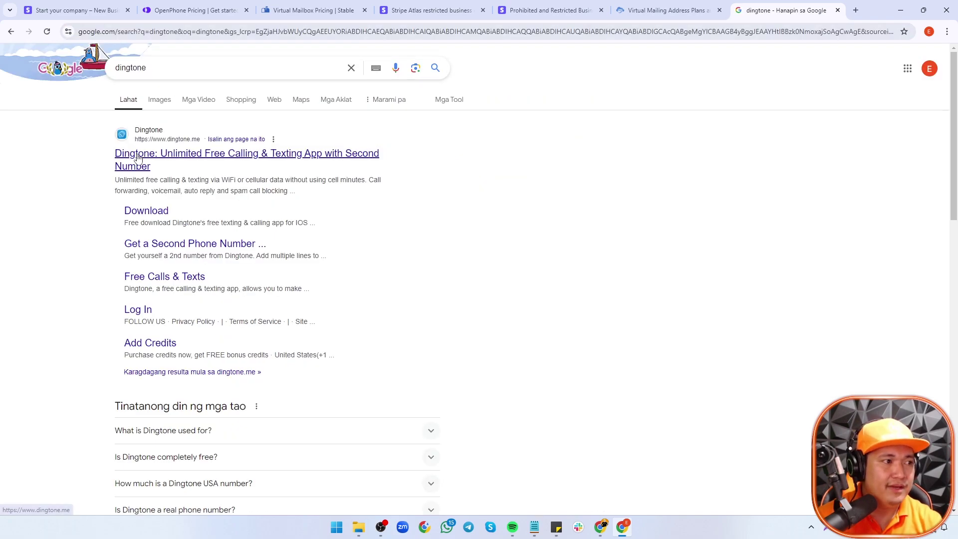
left_click(139, 155)
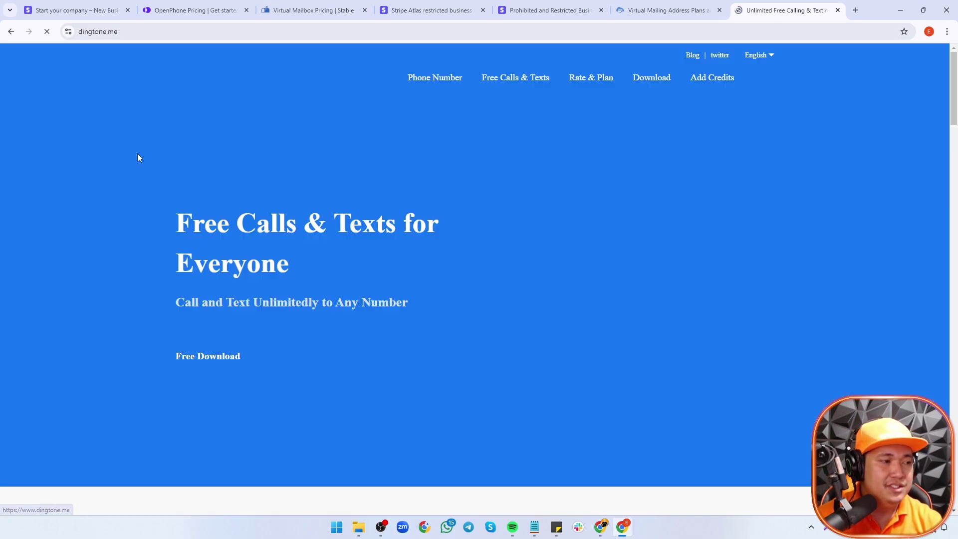
left_click(606, 79)
scroll(292, 223, "down", 10)
scroll(292, 223, "up", 4)
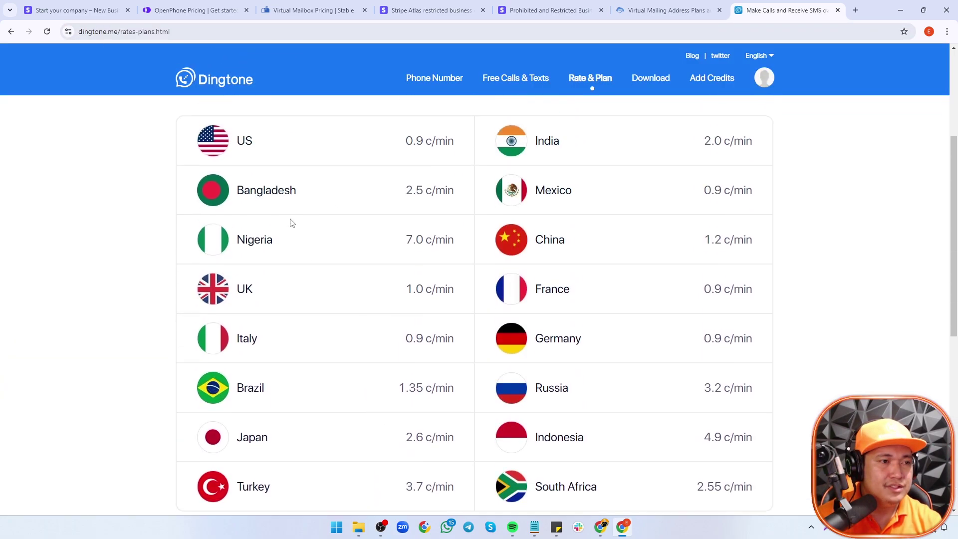
scroll(292, 224, "up", 3)
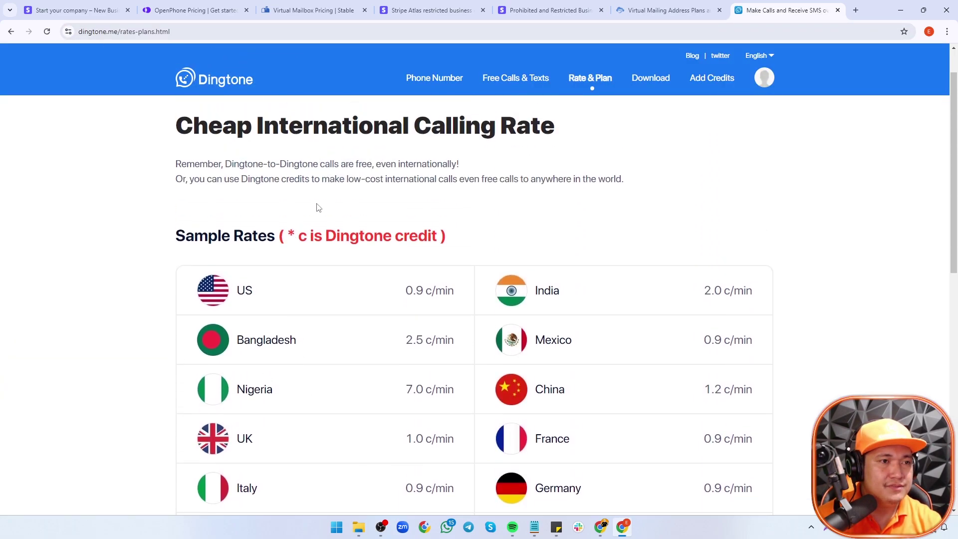
View Dingtone's US phone number offer and its Google Play app page, then close that tab
left_click(427, 86)
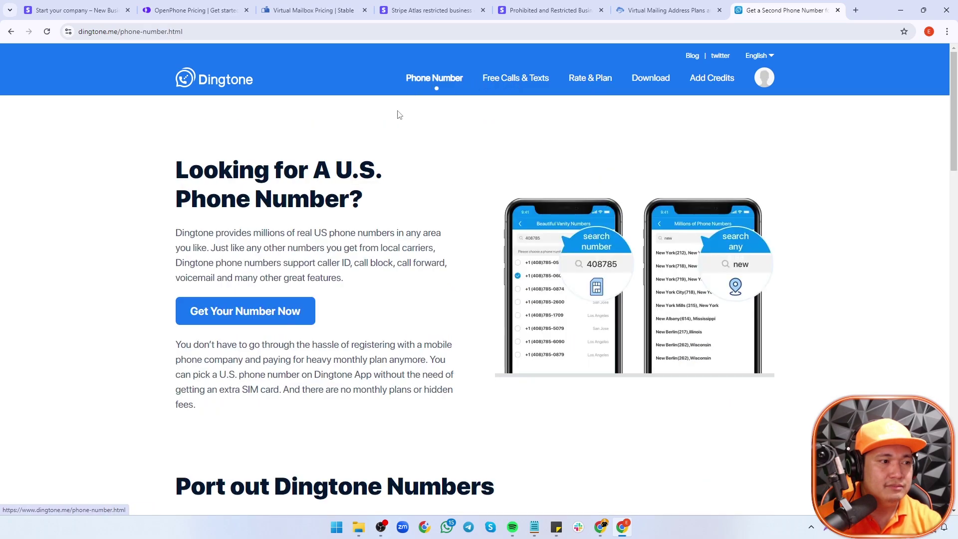
left_click(290, 303)
scroll(363, 292, "down", 5)
scroll(270, 278, "up", 5)
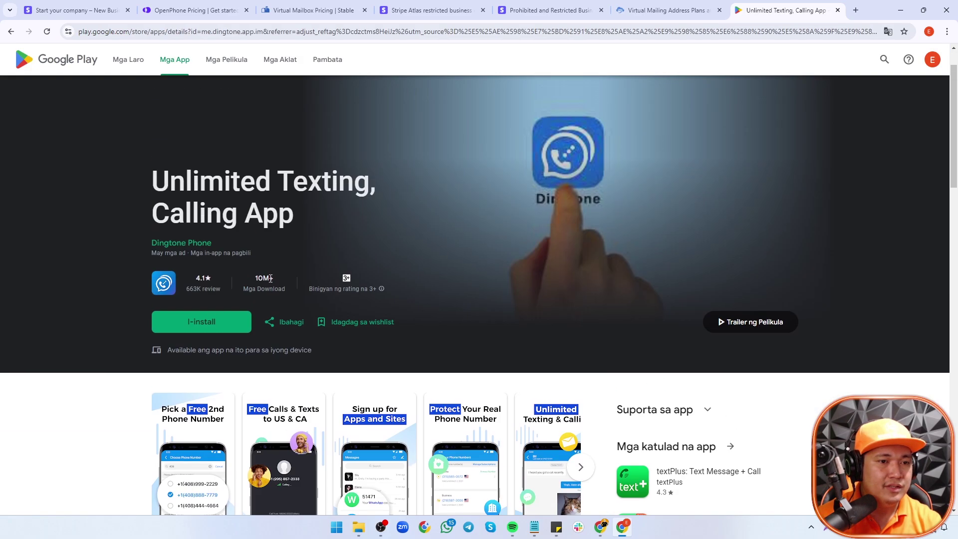
scroll(270, 278, "up", 1)
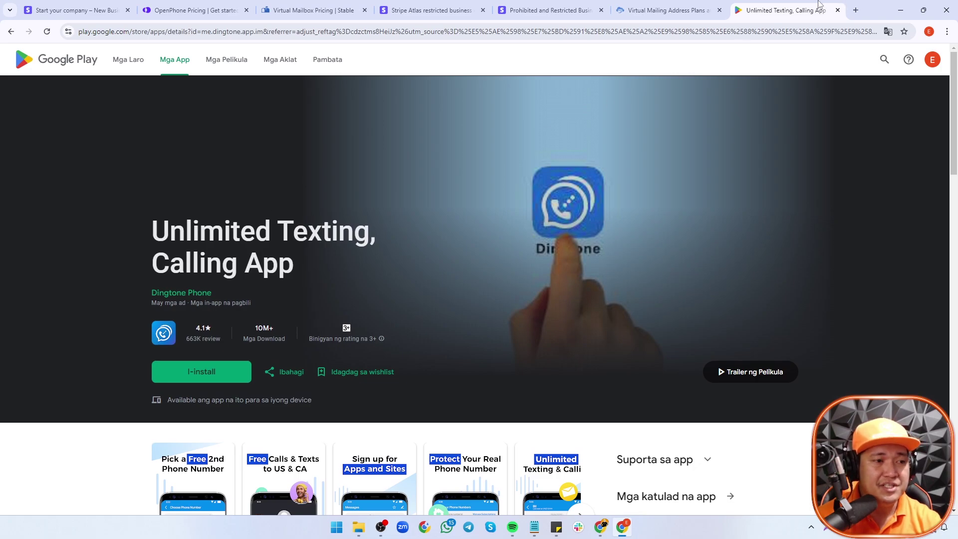
triple_click(275, 264)
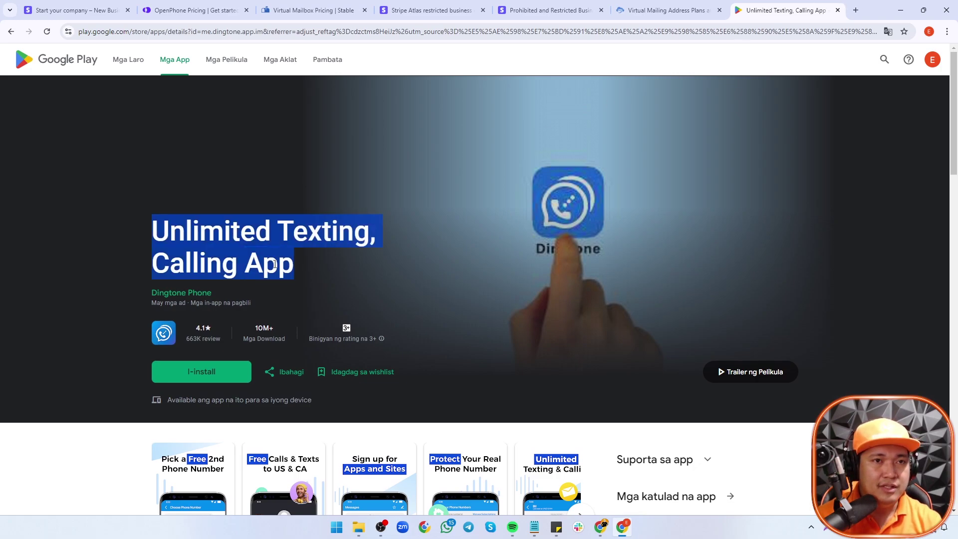
key("ctrl+w")
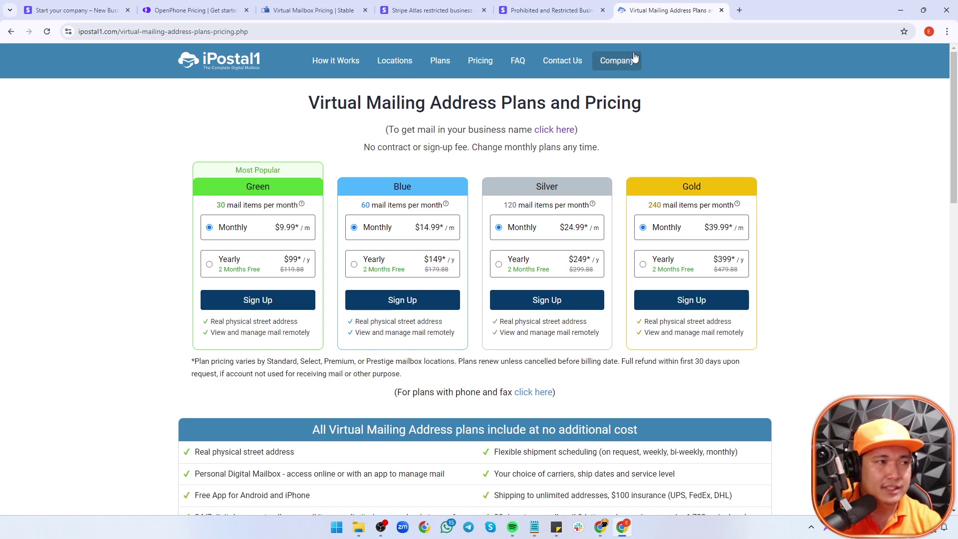
Tick 'I do not have an SSN' on the Tax ID step and go to the Summary step
left_click(75, 10)
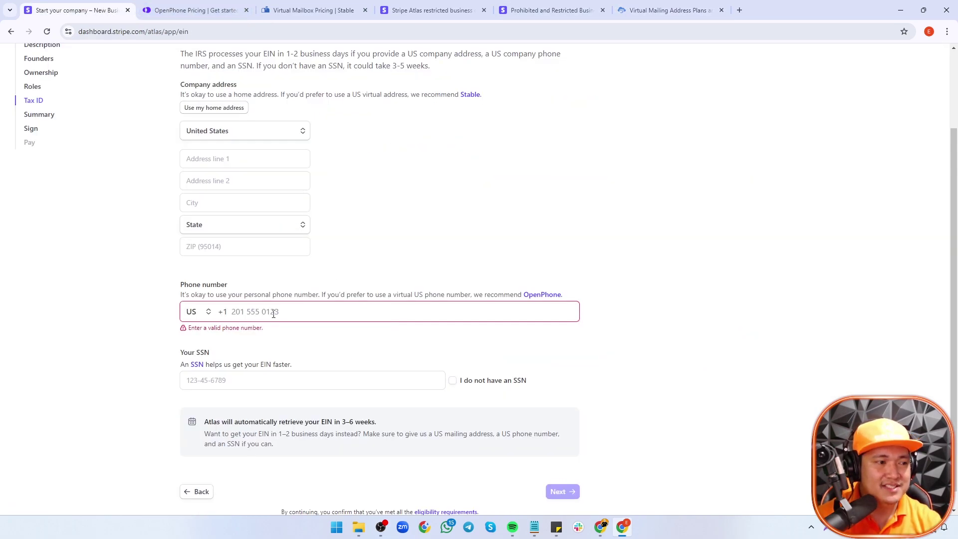
scroll(494, 352, "down", 1)
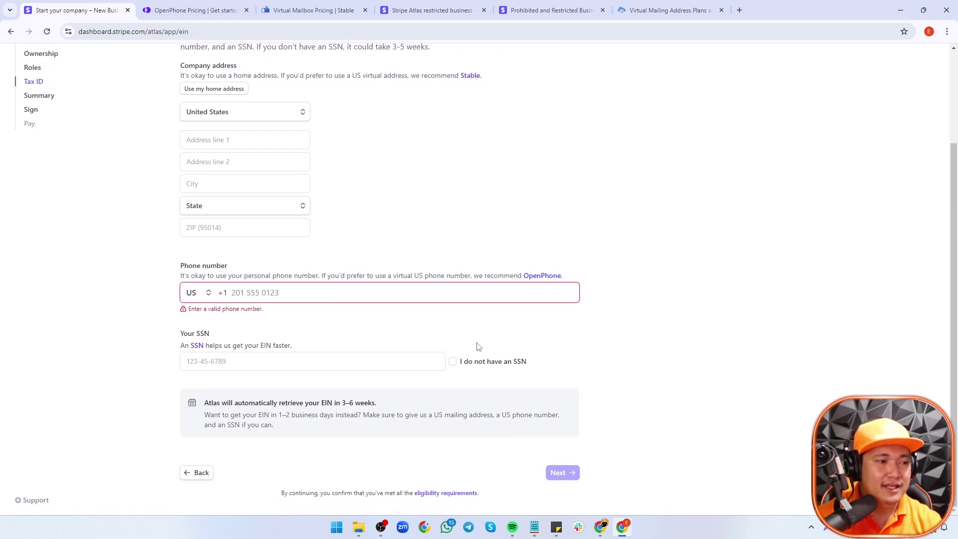
left_click(452, 363)
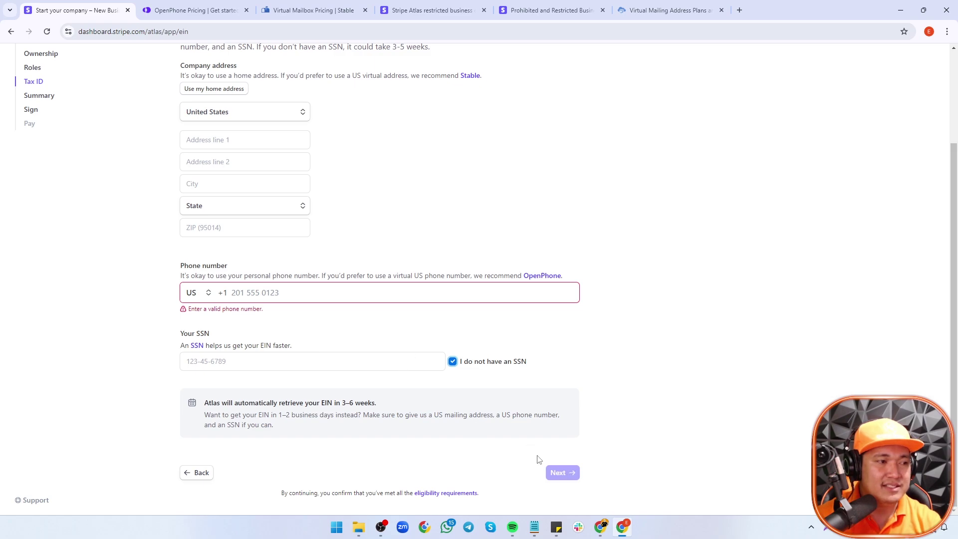
scroll(348, 286, "up", 2)
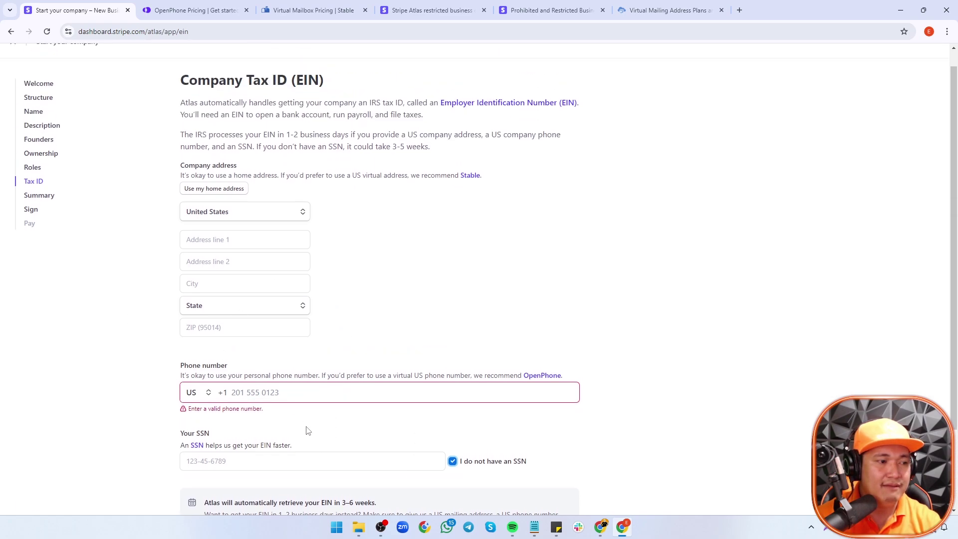
left_click(31, 195)
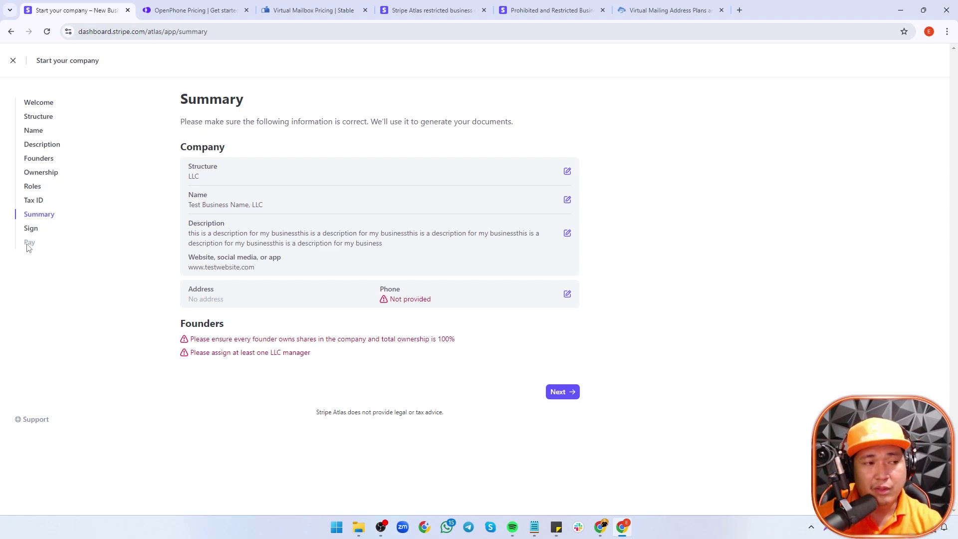
Highlight the LLC structure on the Summary page, then switch to the Miro board
double_click(193, 176)
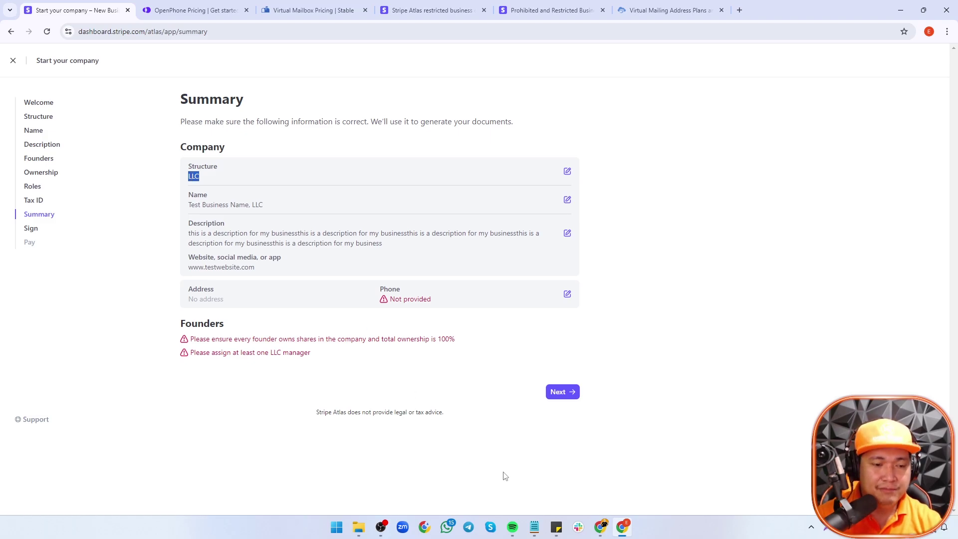
left_click(602, 528)
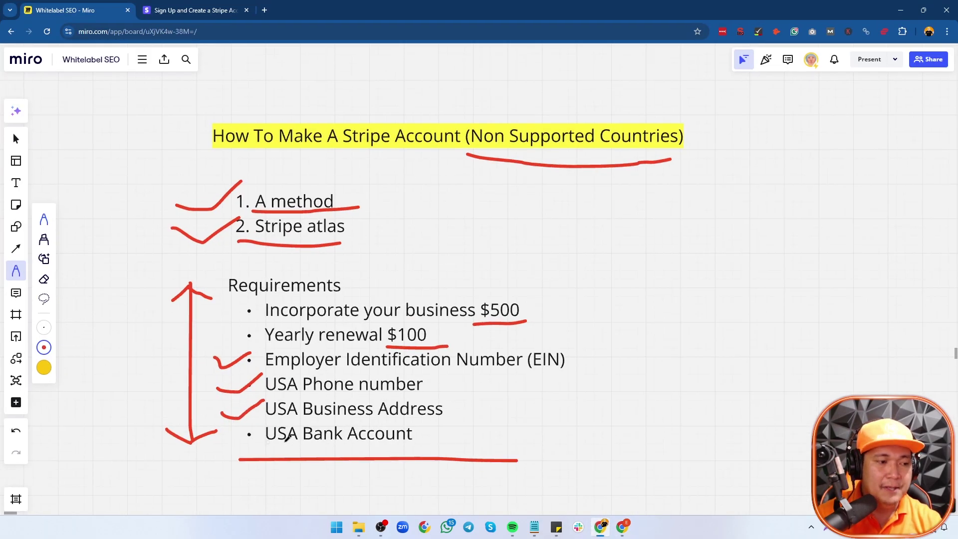
Draw a red arrow from the right pointing at the USA Bank Account bullet
mouse_move(501, 435)
left_mouse_down()
mouse_move(410, 433)
mouse_move(421, 426)
mouse_move(410, 435)
mouse_move(429, 444)
left_mouse_up()
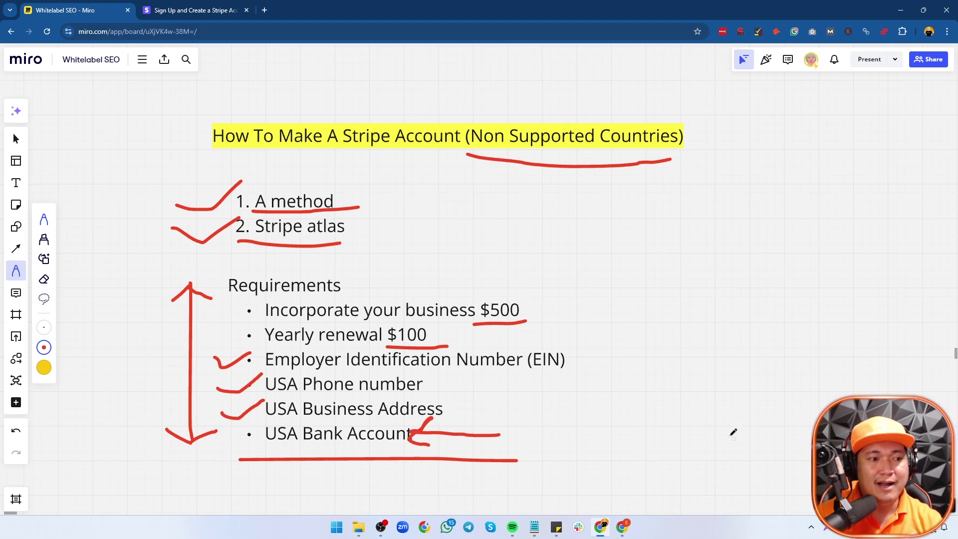